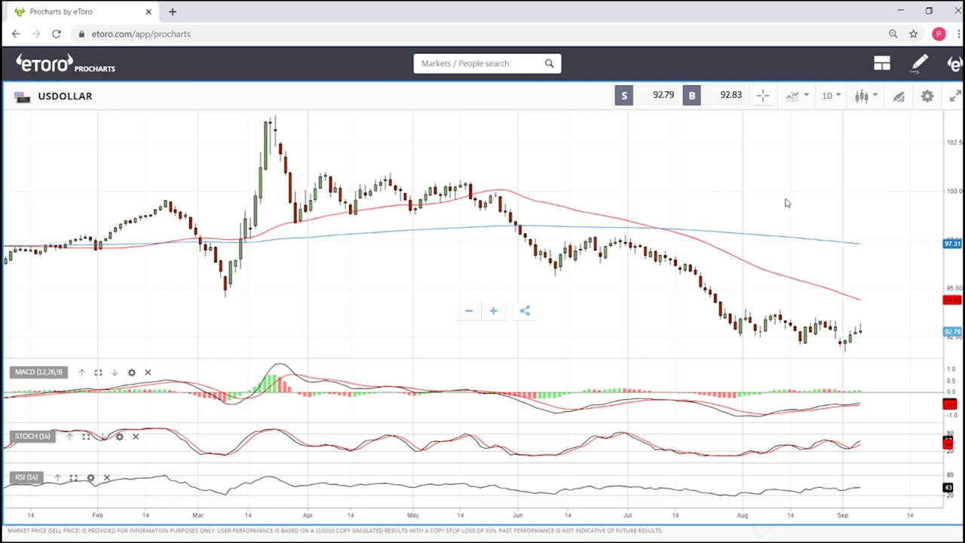
Turn on the crosshair and examine the USDOLLAR daily chart's recent candles, moving averages, MACD, stochastic and RSI.
left_click(764, 96)
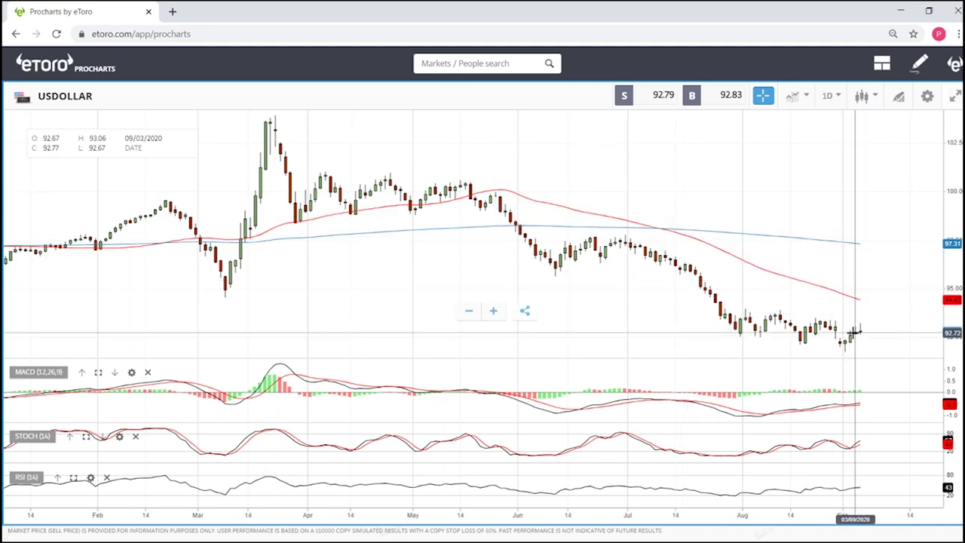
scroll(871, 324, "up", 1)
scroll(871, 324, "up", 3)
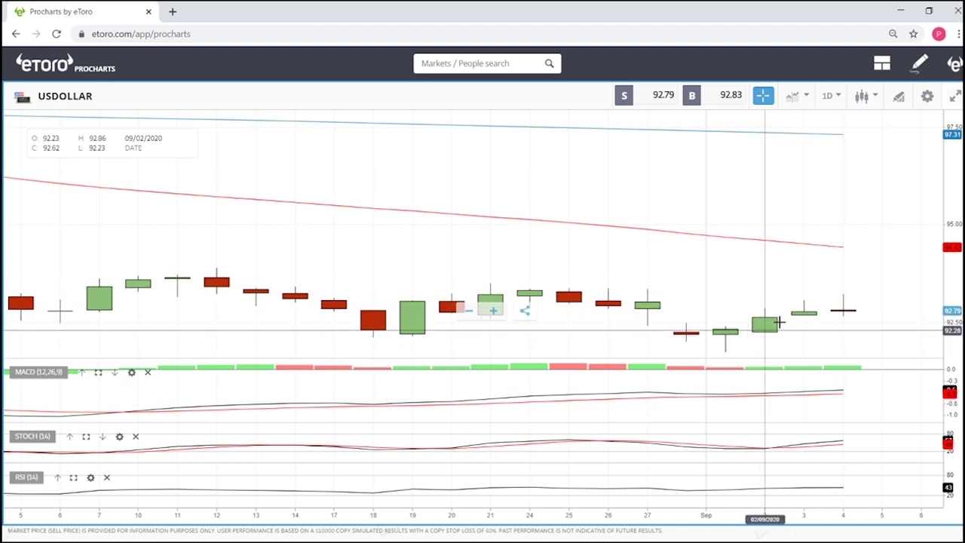
scroll(843, 299, "down", 1)
scroll(840, 299, "down", 4)
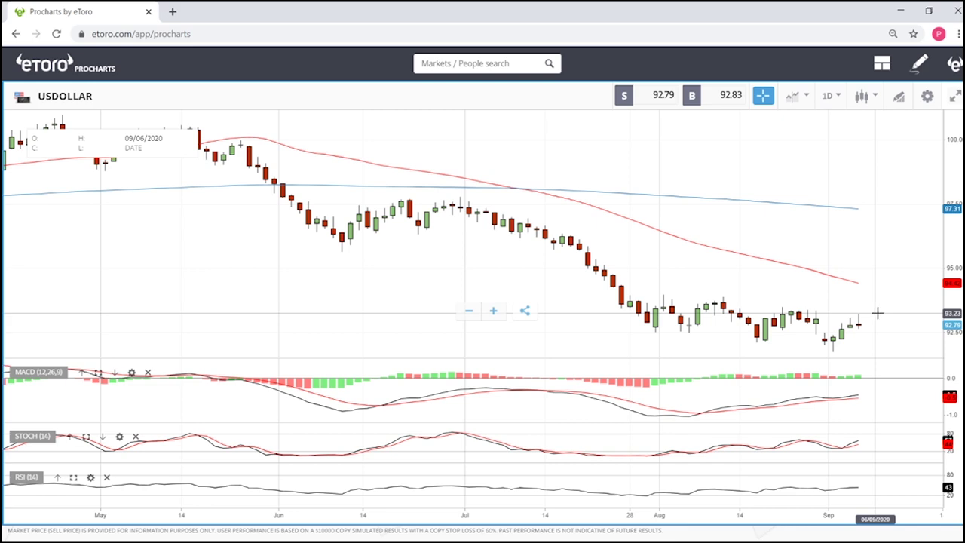
scroll(879, 298, "down", 5)
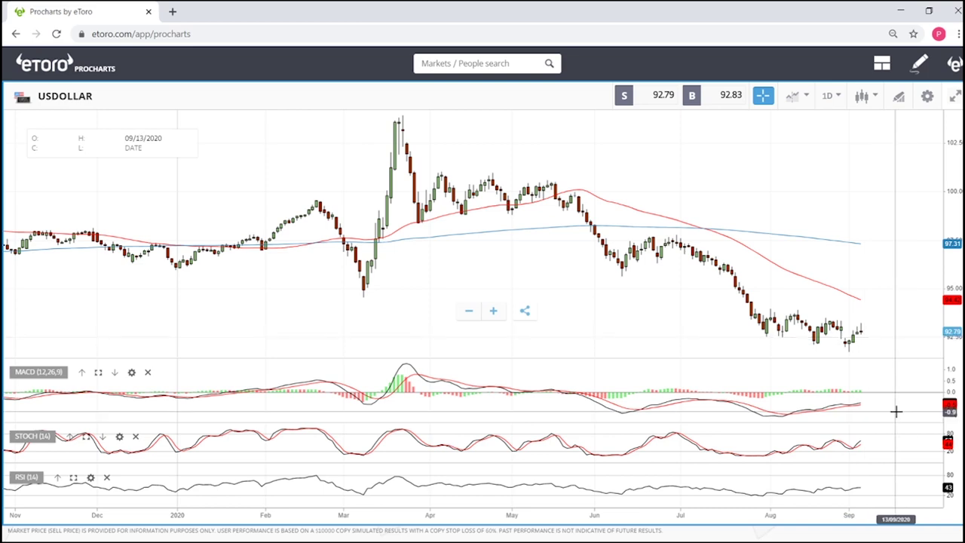
scroll(894, 410, "up", 8)
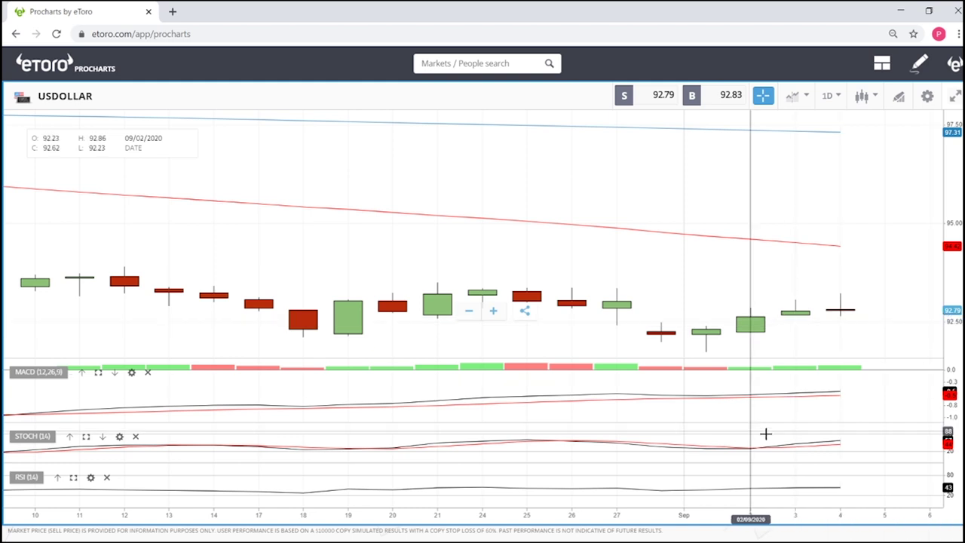
scroll(877, 283, "down", 3)
scroll(877, 283, "down", 3)
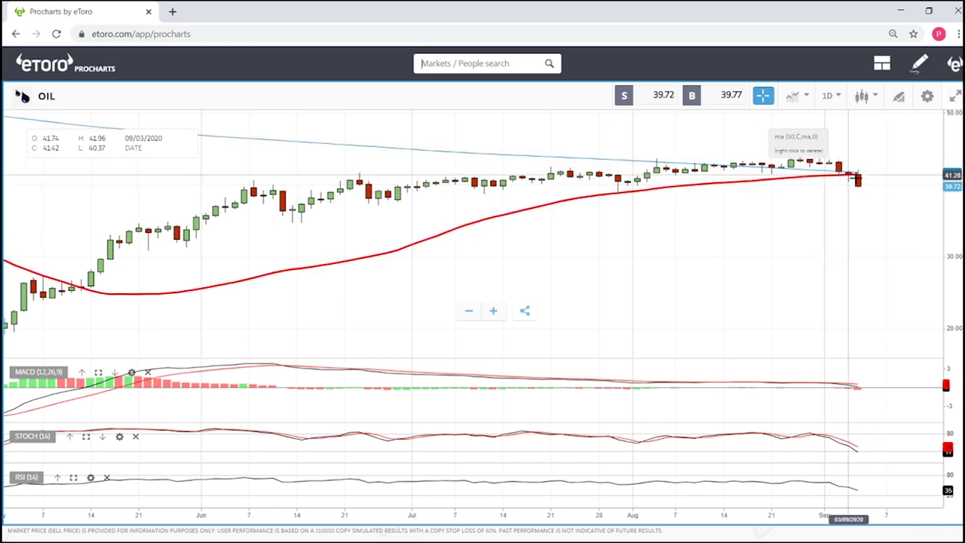
Examine the OIL daily chart's recent candles against the 50-day and long-term moving averages and the indicators underneath.
scroll(799, 291, "down", 3)
scroll(799, 290, "down", 4)
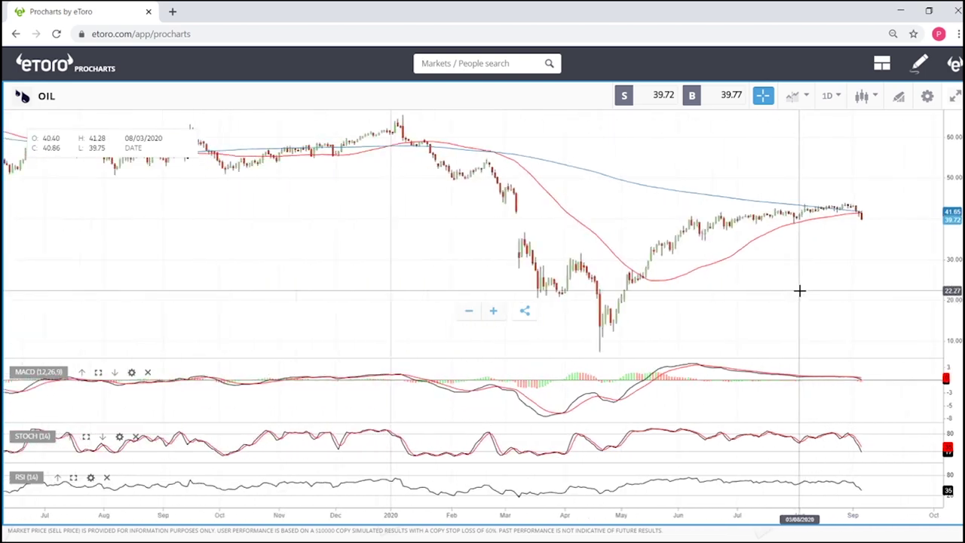
scroll(838, 309, "up", 2)
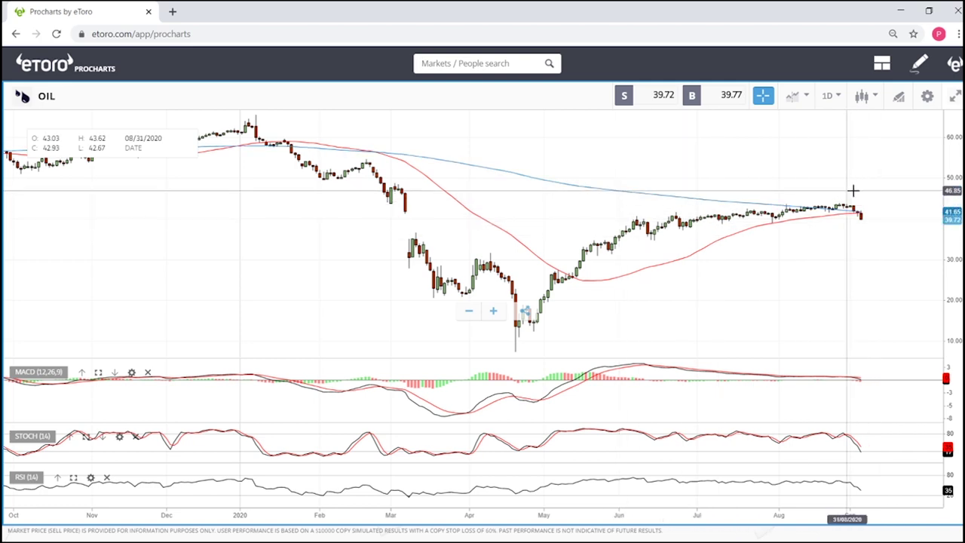
scroll(868, 230, "up", 2)
scroll(869, 231, "up", 4)
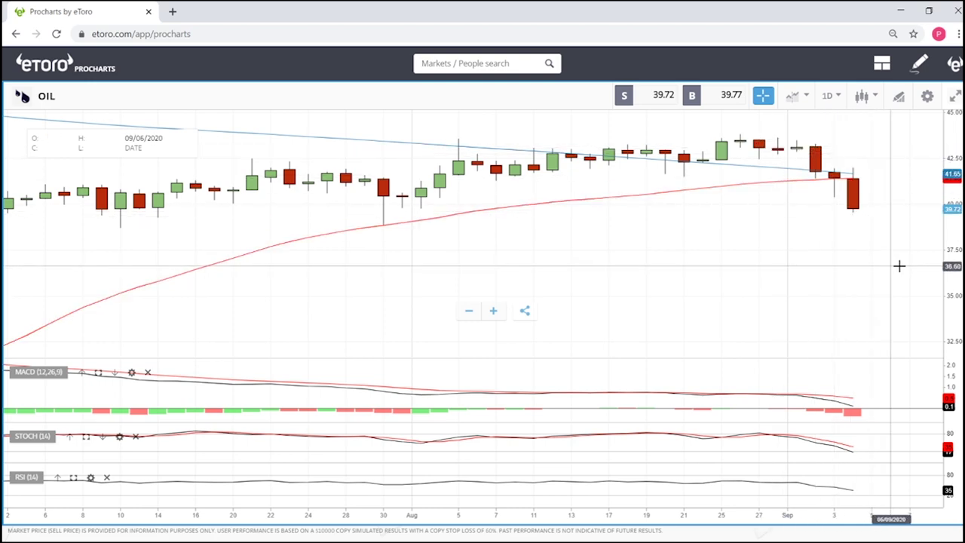
scroll(899, 266, "down", 5)
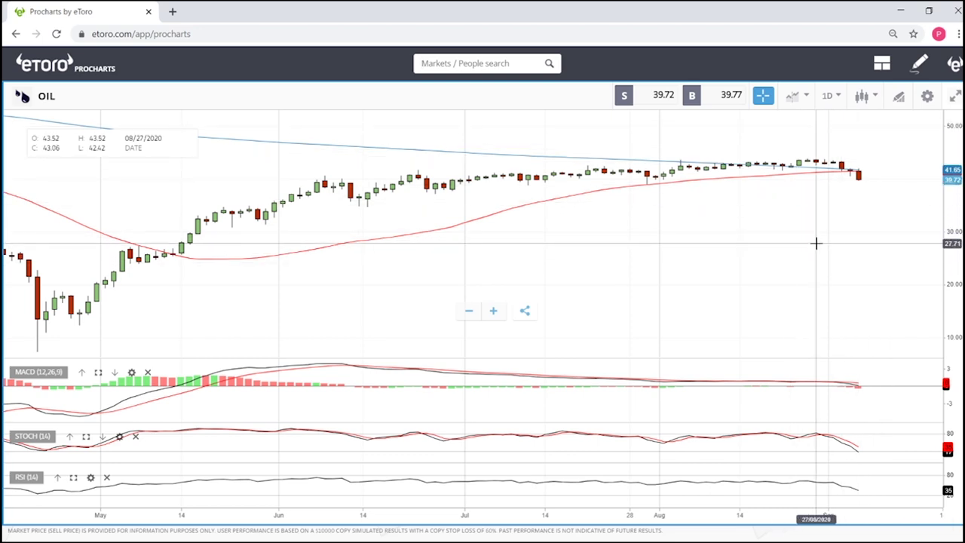
scroll(815, 243, "down", 3)
scroll(816, 243, "down", 1)
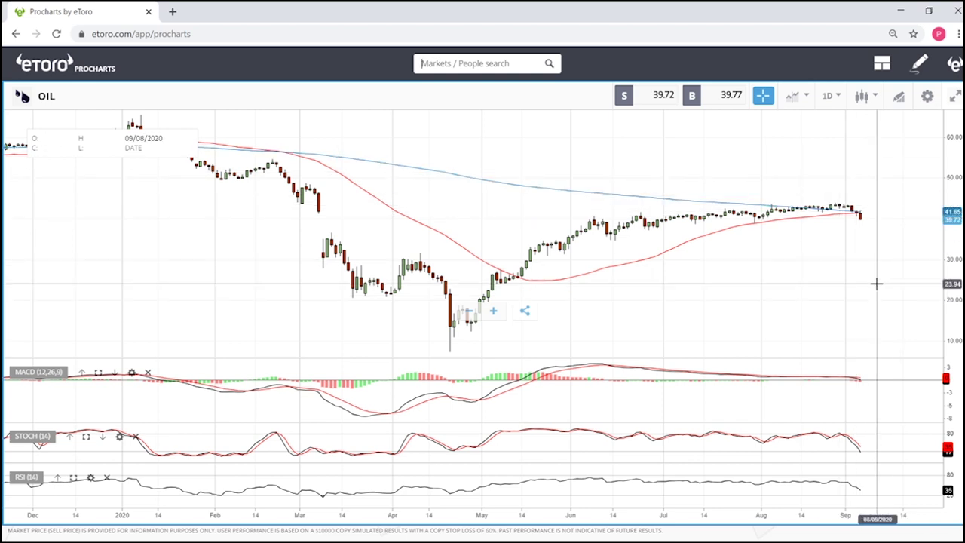
Draw a Fibonacci retracement on the OIL chart from the late-April 2020 low to the late-August 2020 high.
left_click(902, 95)
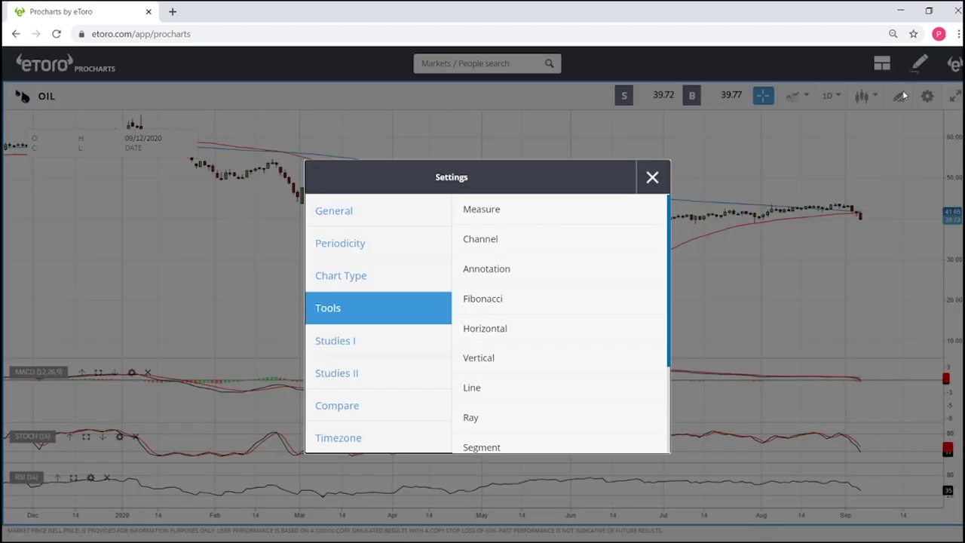
left_click(486, 298)
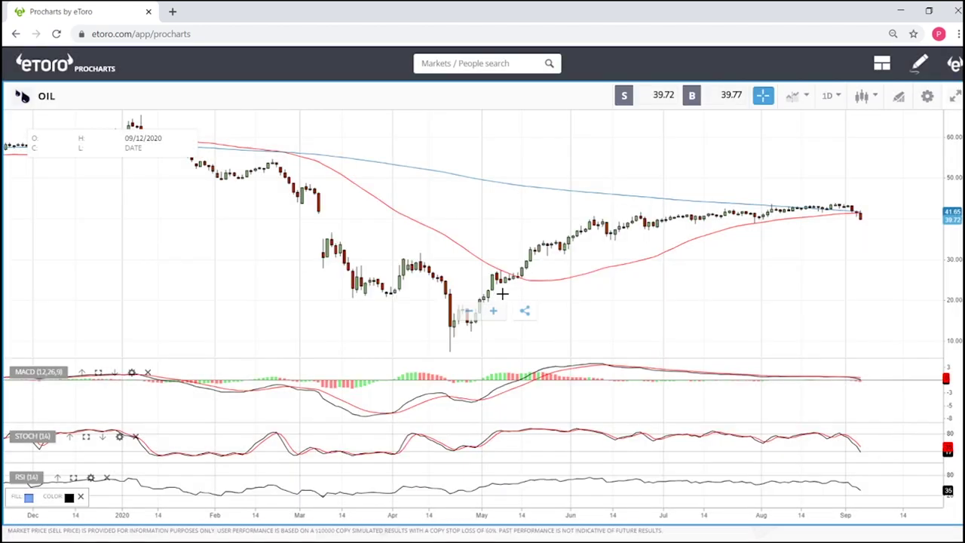
left_click(450, 351)
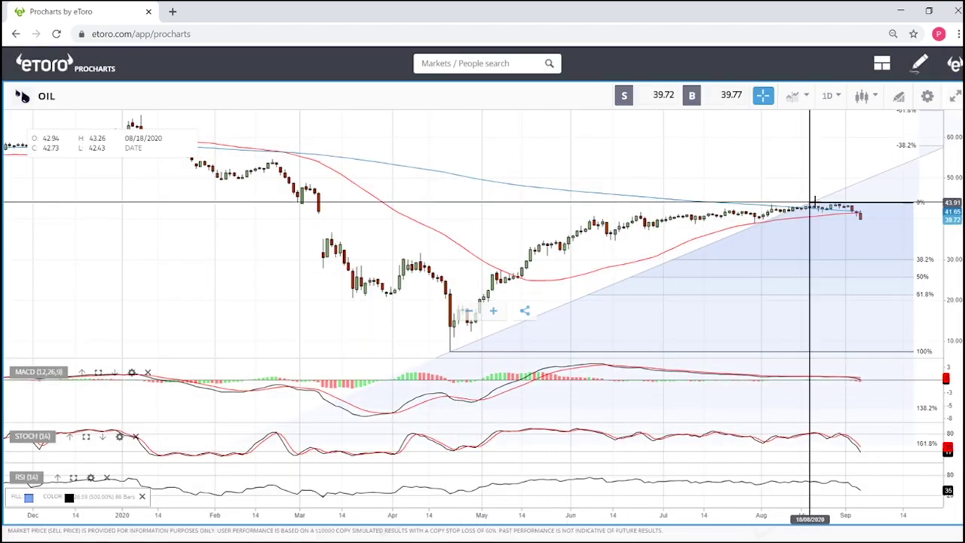
left_click(836, 205)
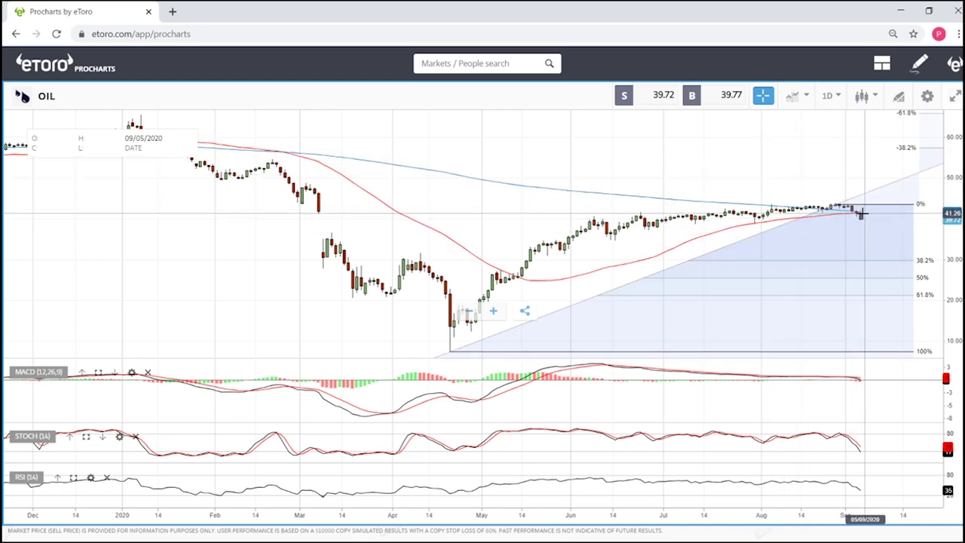
Examine OIL's latest candles and MACD against the Fibonacci levels, and review the price history back to late 2018.
scroll(884, 225, "up", 1)
scroll(884, 225, "up", 2)
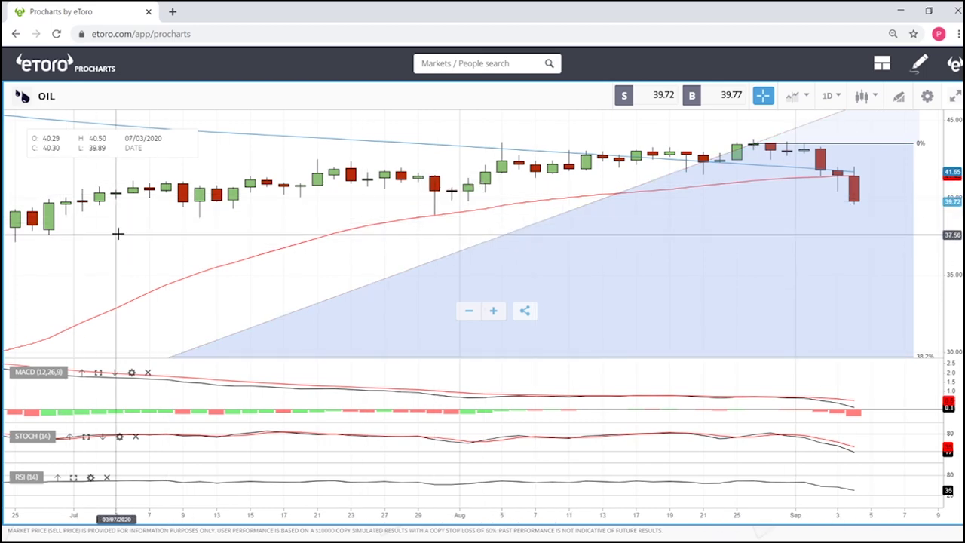
scroll(690, 166, "down", 3)
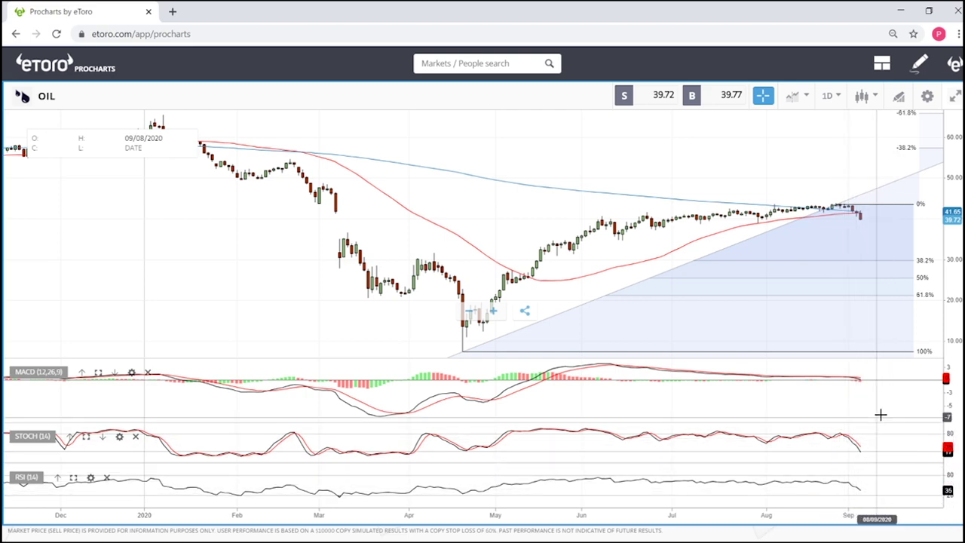
scroll(883, 407, "up", 5)
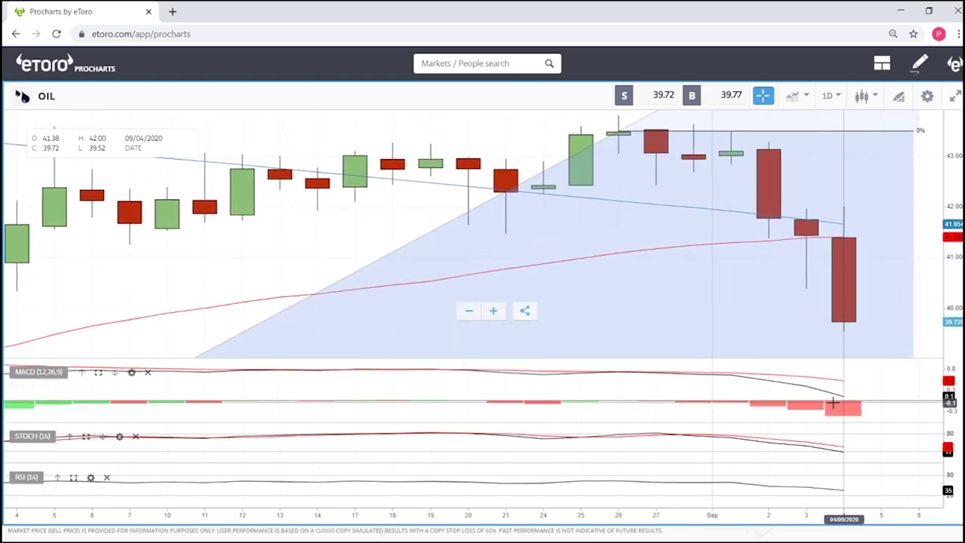
scroll(890, 430, "down", 6)
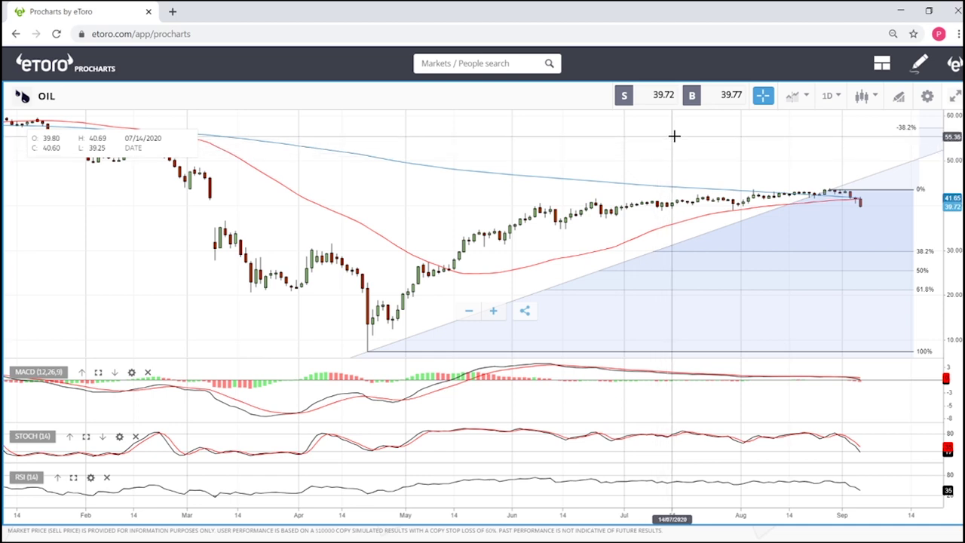
scroll(607, 152, "down", 3)
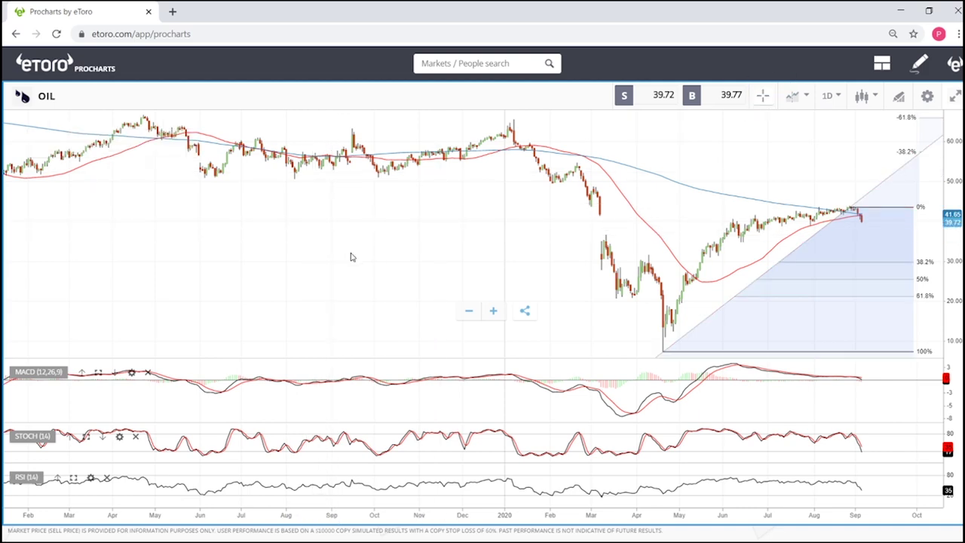
left_click_drag(351, 257, 508, 248)
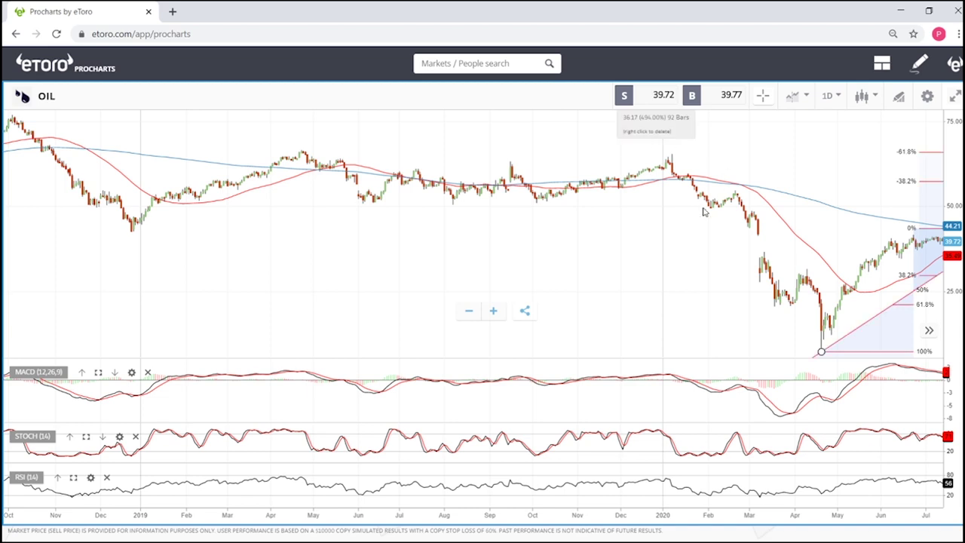
left_click_drag(700, 263, 573, 240)
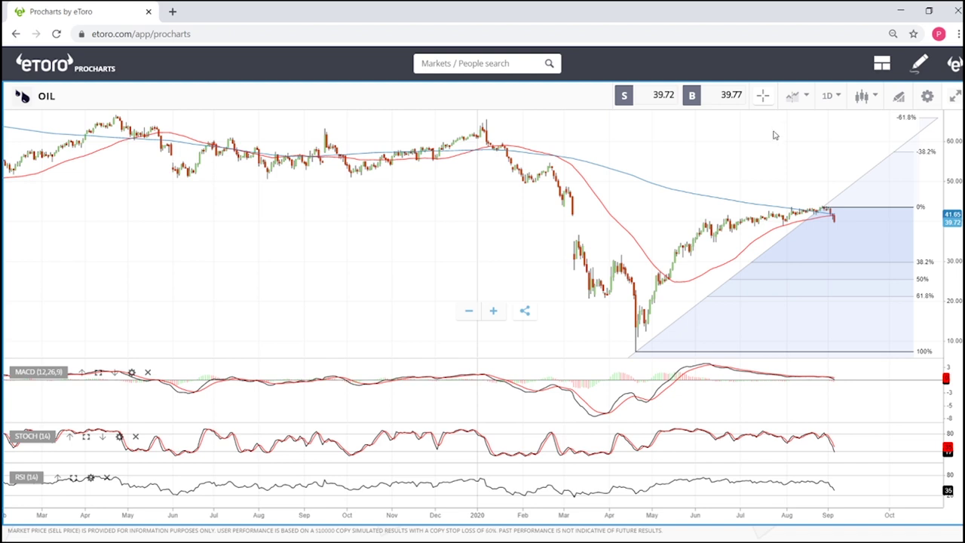
left_click_drag(810, 158, 762, 151)
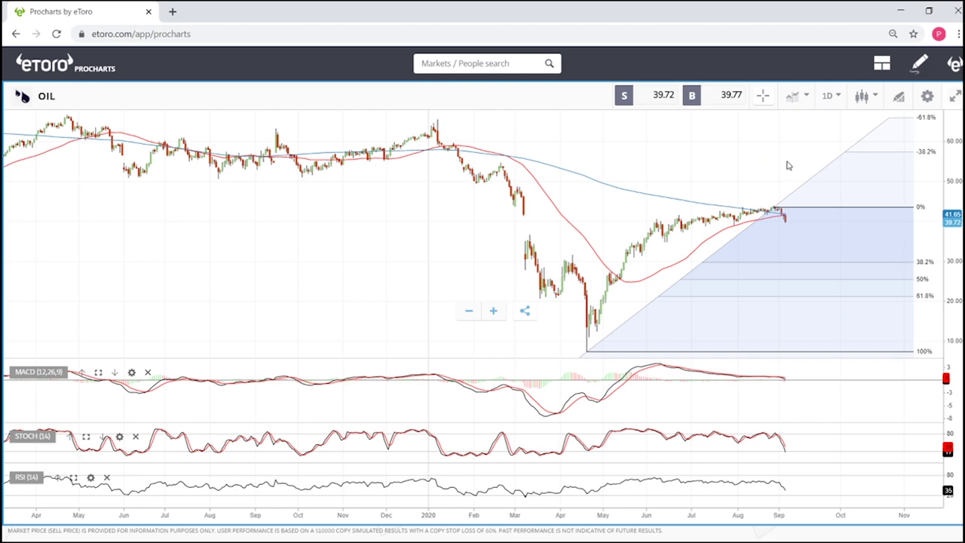
Delete the Fibonacci retracement from the OIL chart.
scroll(788, 165, "up", 3)
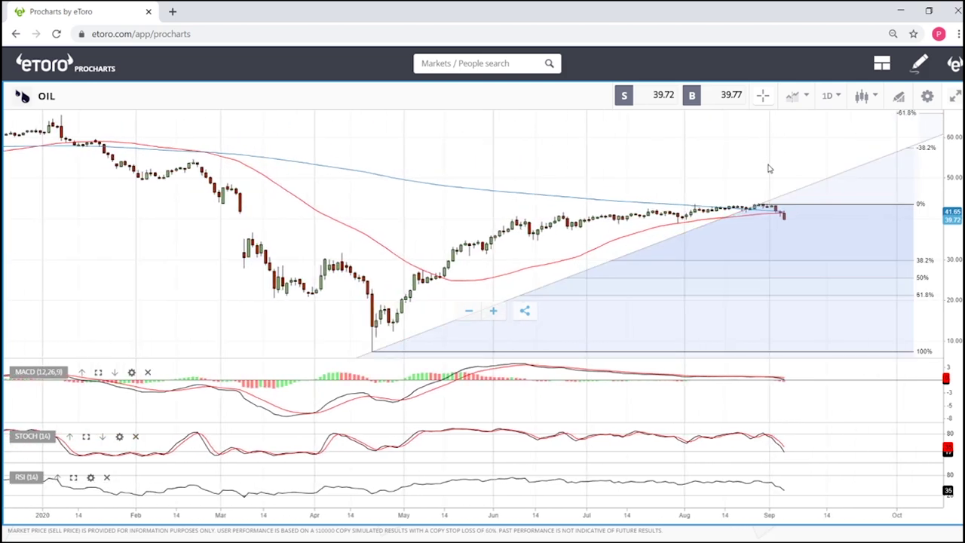
left_click(759, 204)
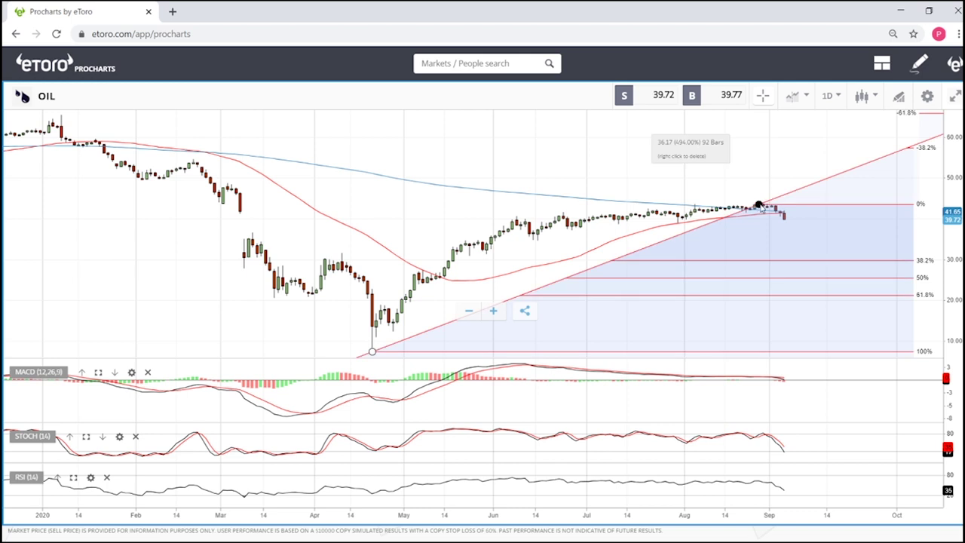
right_click(759, 204)
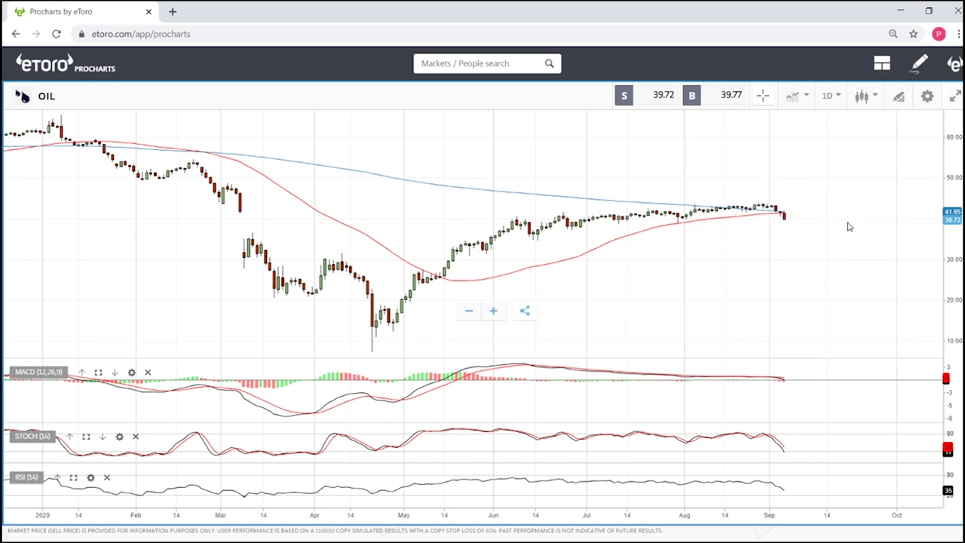
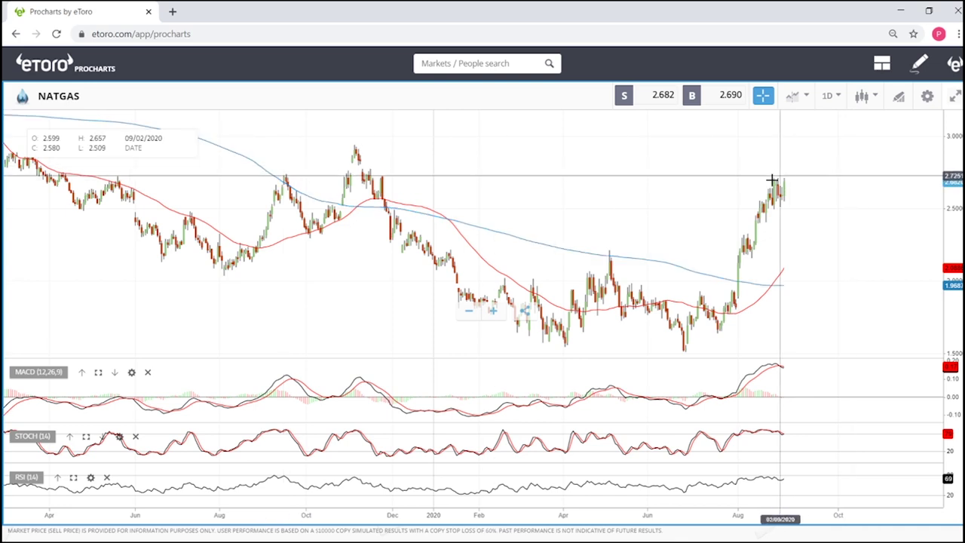
Examine the NATGAS daily chart's August–September 2020 rally against its moving averages, indicators and price history back to 2016.
scroll(797, 174, "up", 5)
scroll(797, 173, "up", 3)
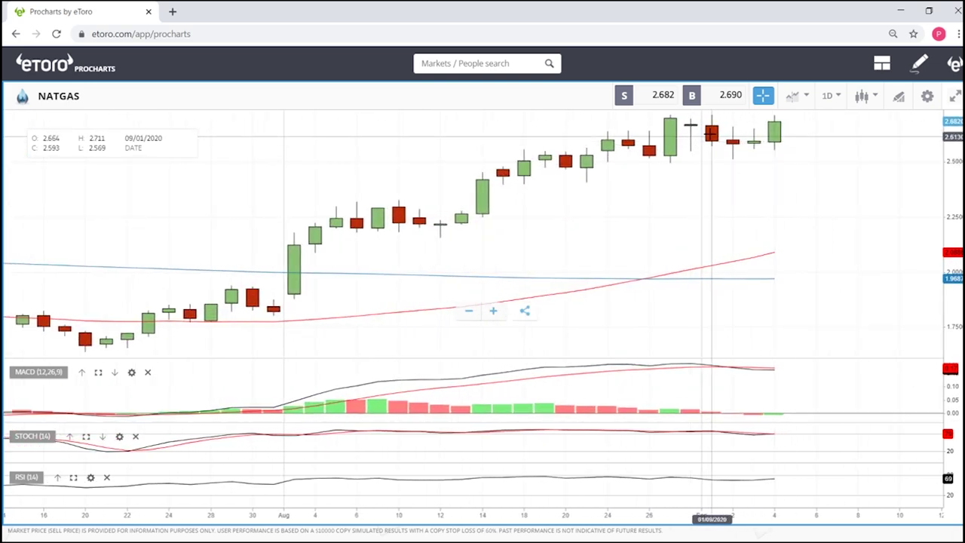
scroll(655, 191, "down", 10)
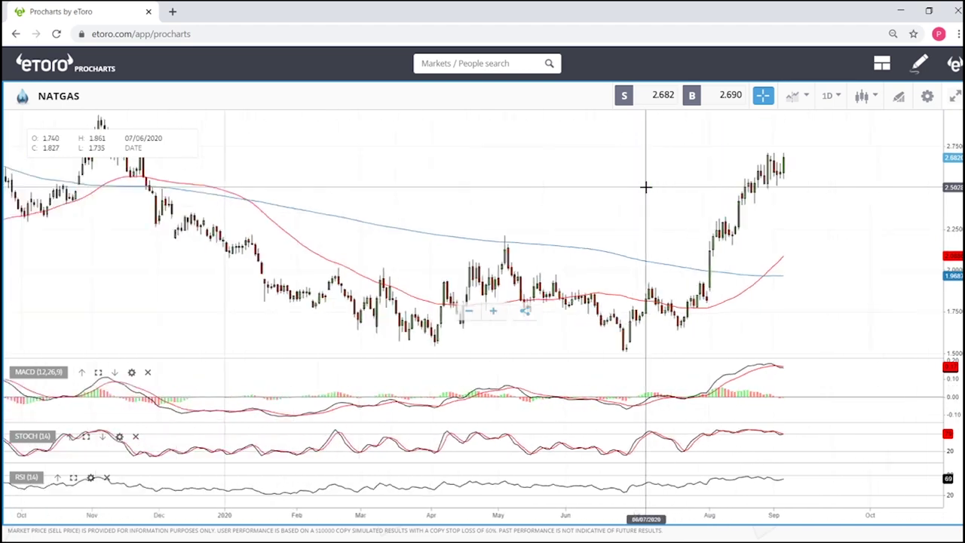
scroll(689, 236, "up", 5)
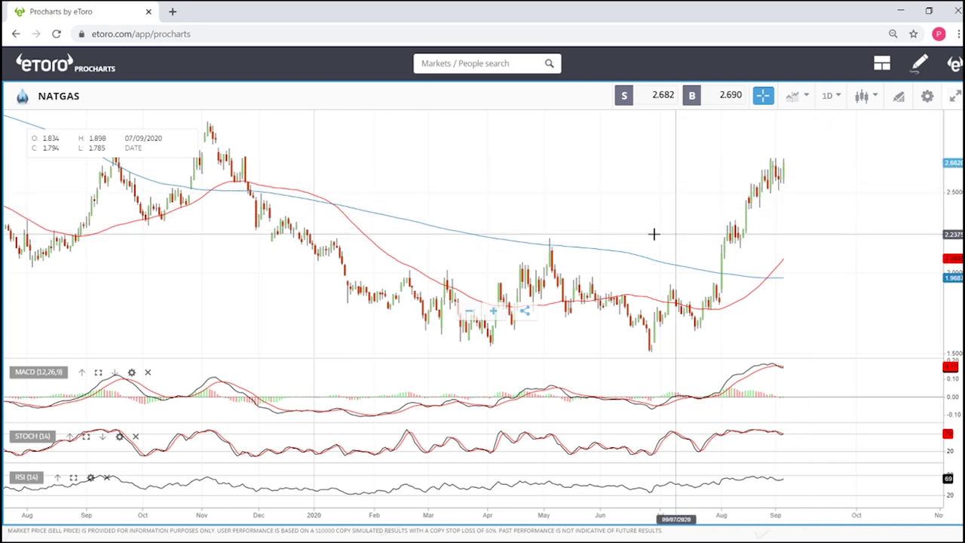
scroll(792, 236, "down", 3)
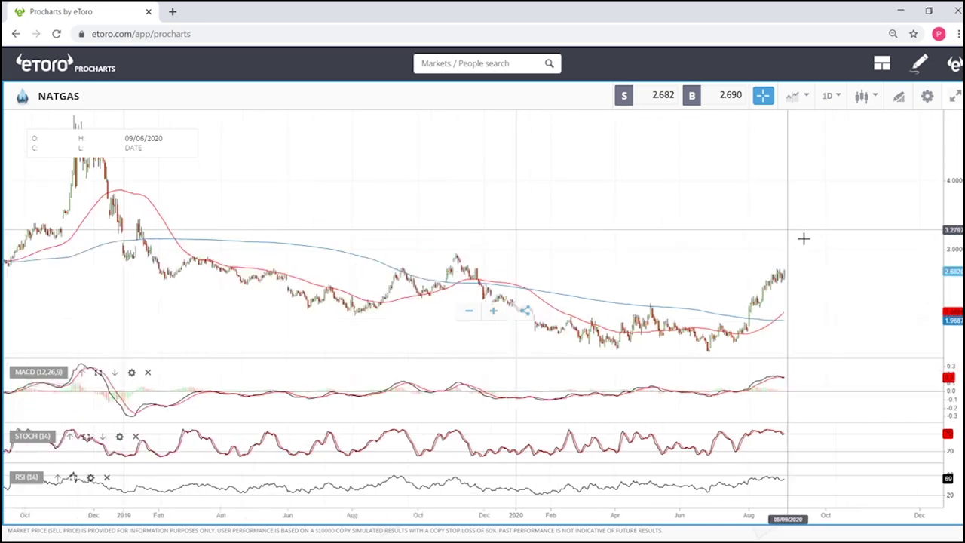
scroll(803, 239, "down", 2)
scroll(845, 286, "up", 4)
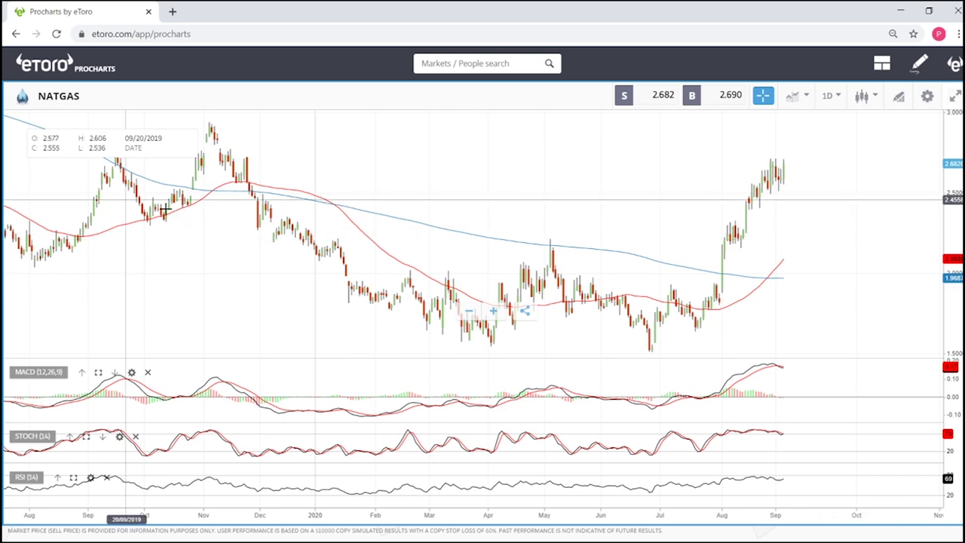
scroll(268, 250, "down", 4)
scroll(268, 249, "down", 3)
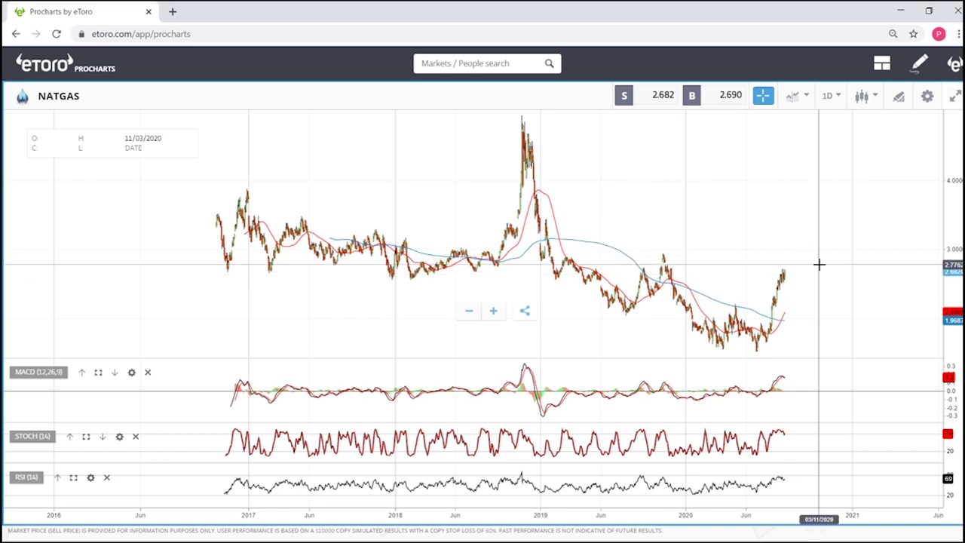
scroll(838, 330, "up", 5)
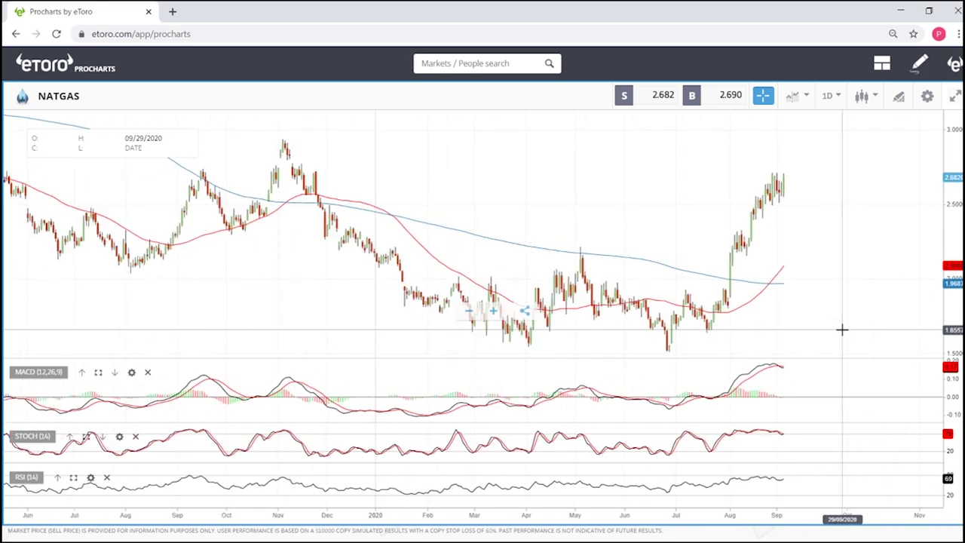
scroll(841, 330, "up", 2)
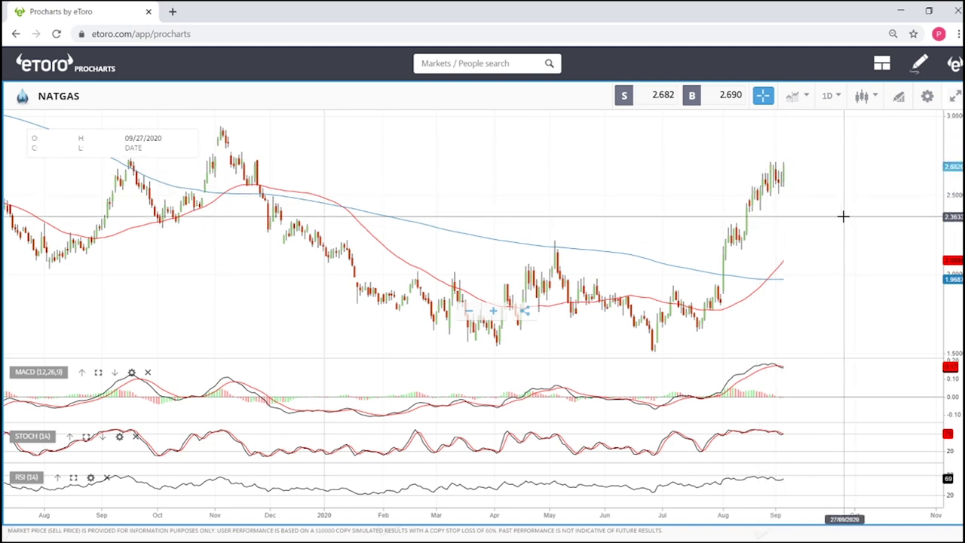
Draw a Fibonacci retracement on the NATGAS chart from the late-June 2020 low to the late-August 2020 high.
left_click(901, 98)
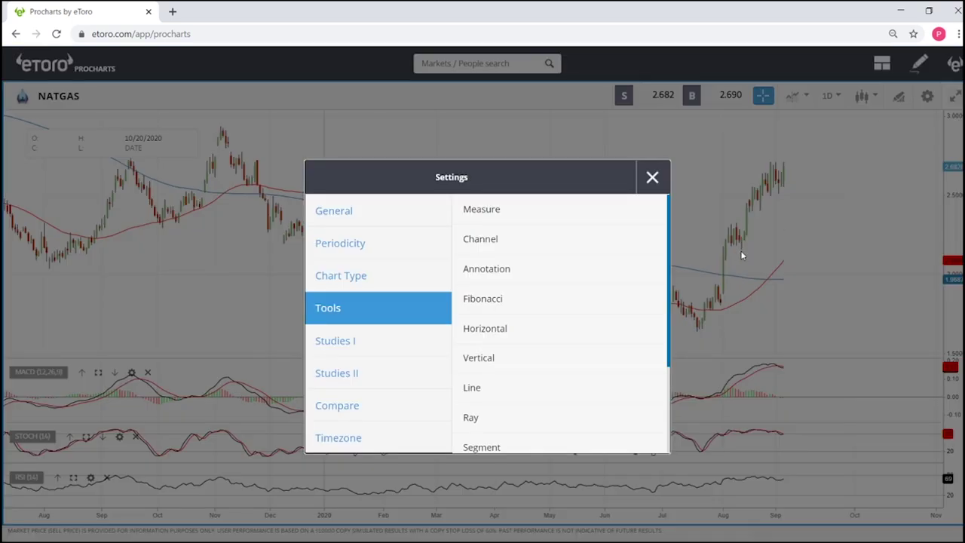
left_click(496, 310)
left_click(655, 349)
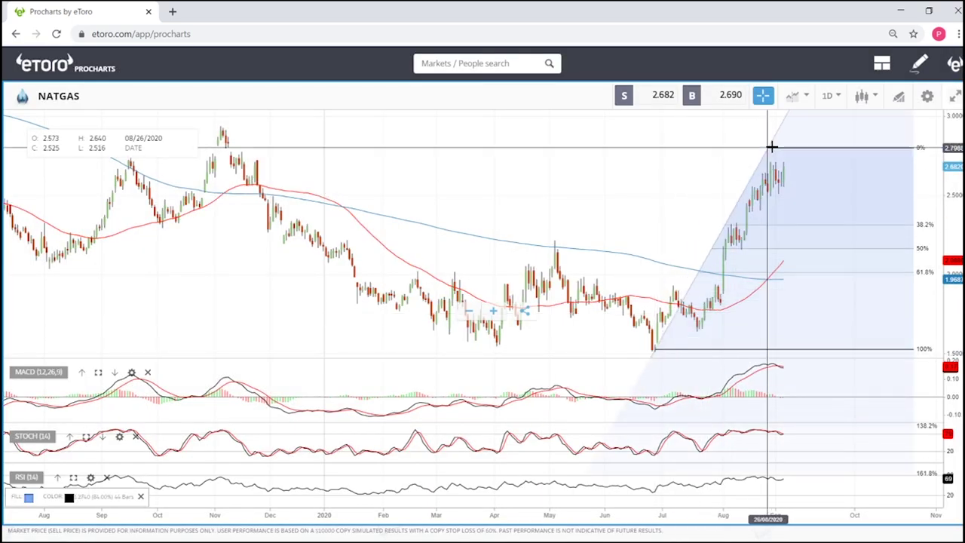
left_click(773, 160)
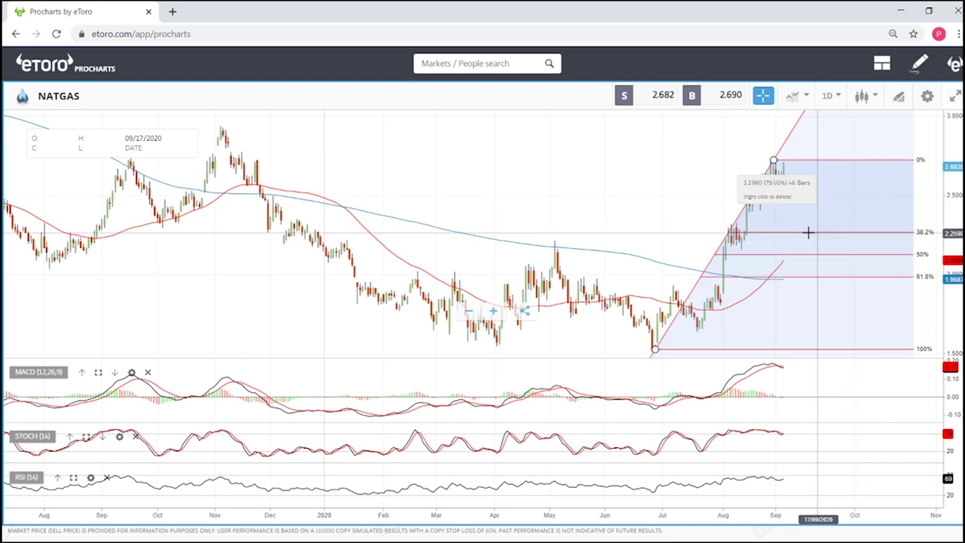
left_click(614, 252)
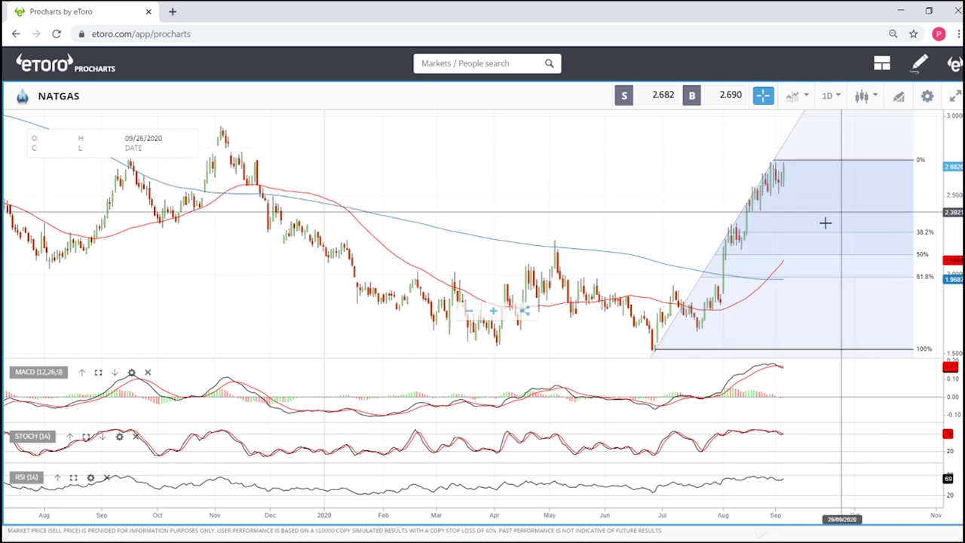
Delete the Fibonacci retracement from the NATGAS chart and open the COPPER chart.
key("Delete")
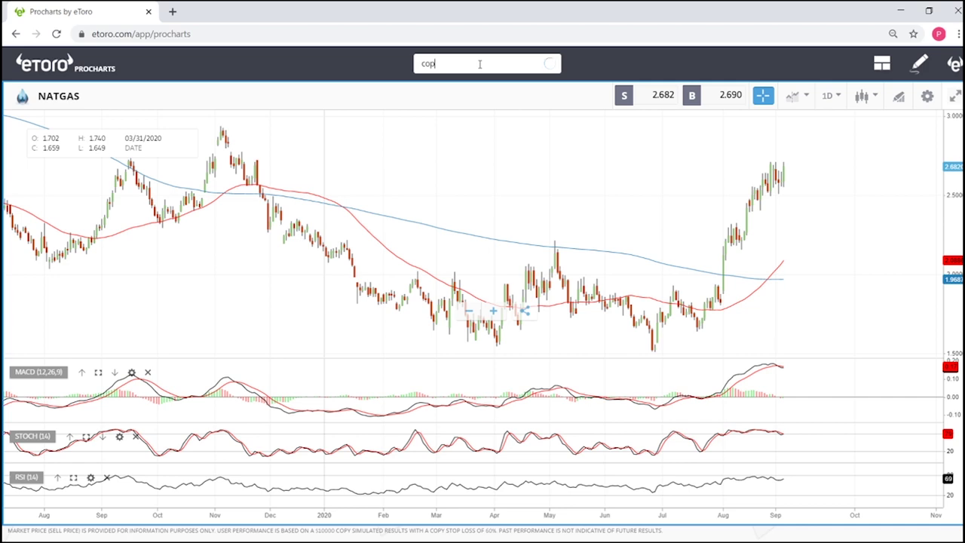
key("Return")
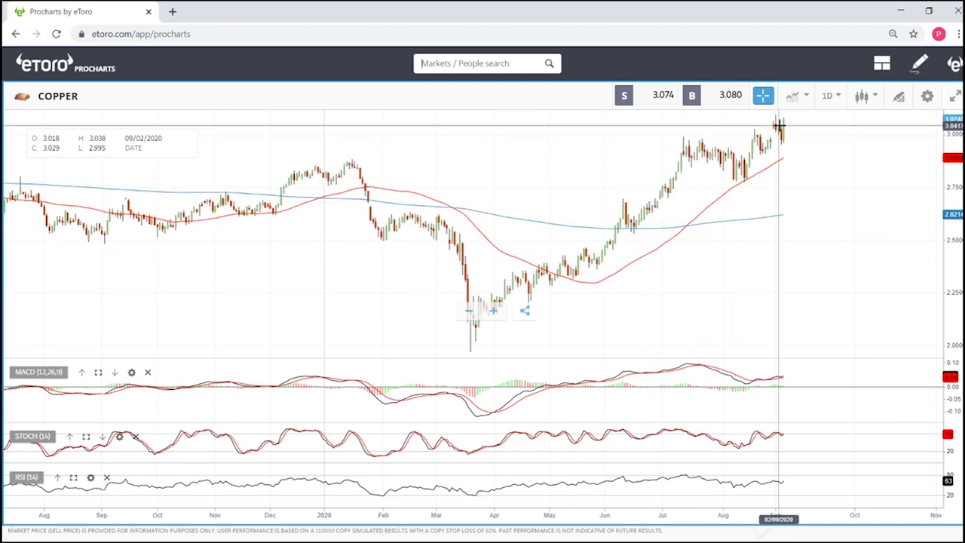
Examine COPPER's daily price history back to late 2016 and its August–September 2020 candles against the 50-day moving average.
scroll(808, 275, "down", 6)
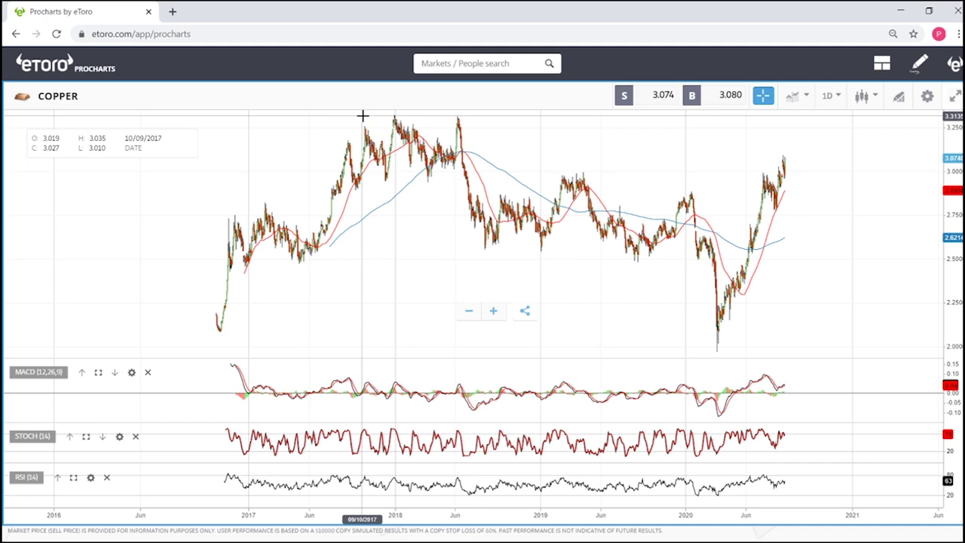
scroll(864, 188, "up", 5)
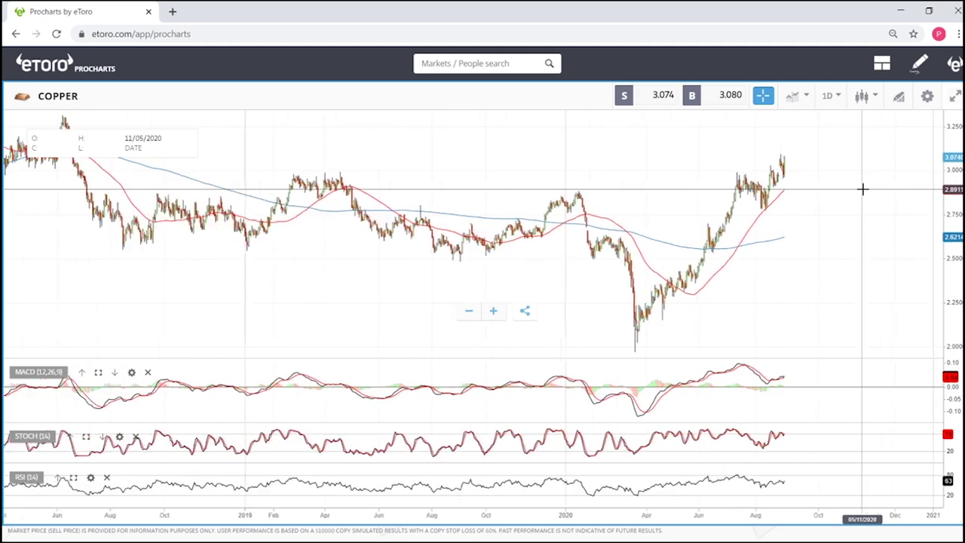
scroll(859, 189, "up", 2)
scroll(852, 185, "down", 4)
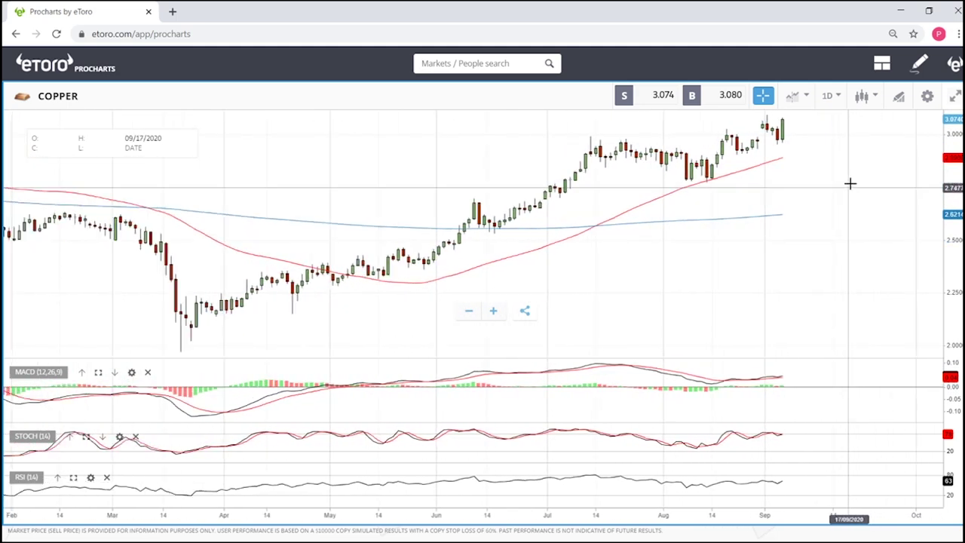
scroll(850, 179, "down", 4)
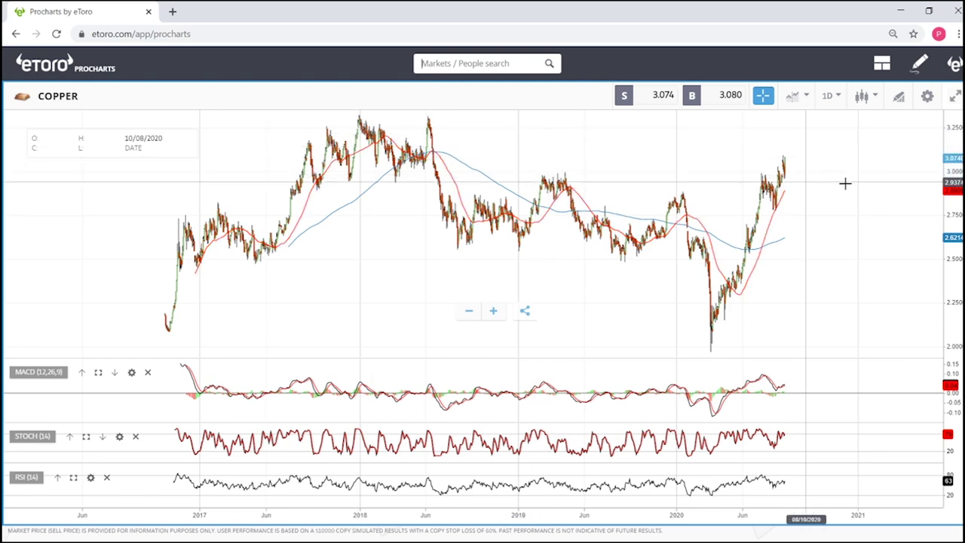
scroll(846, 183, "up", 4)
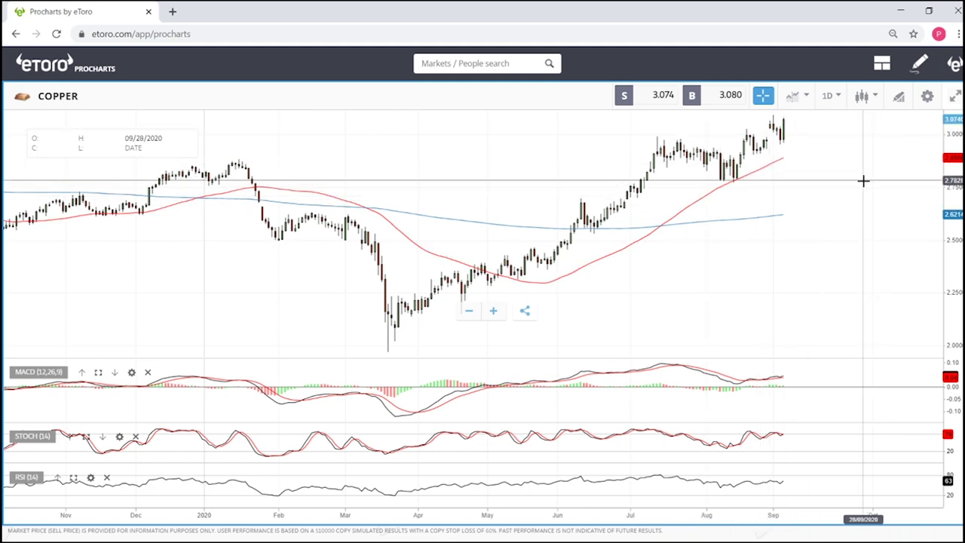
scroll(875, 185, "down", 3)
scroll(875, 156, "down", 1)
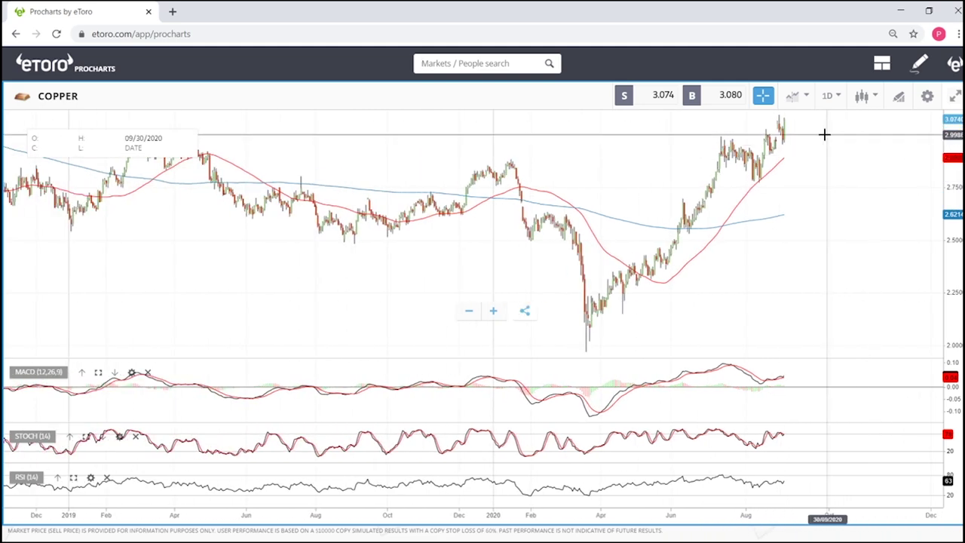
left_click_drag(869, 153, 823, 166)
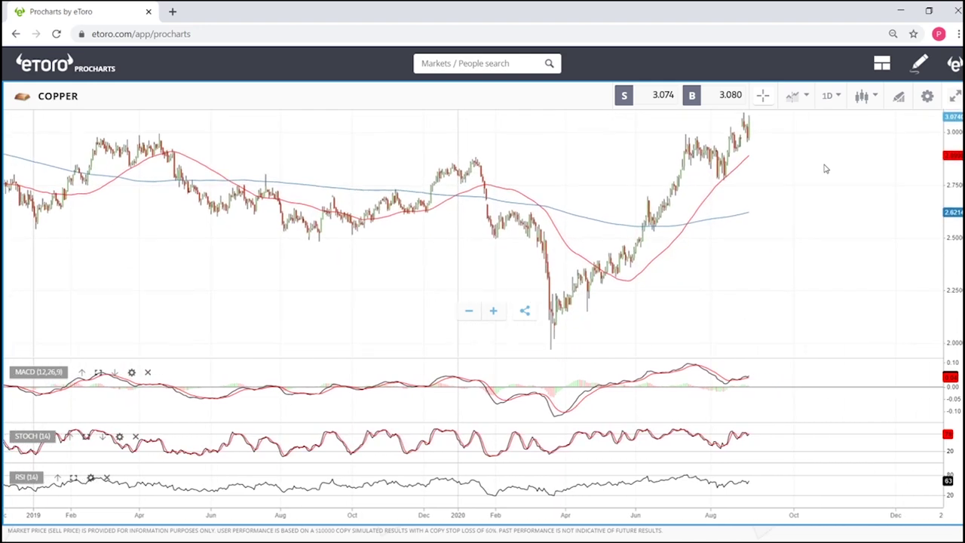
scroll(822, 164, "up", 2)
scroll(818, 161, "up", 5)
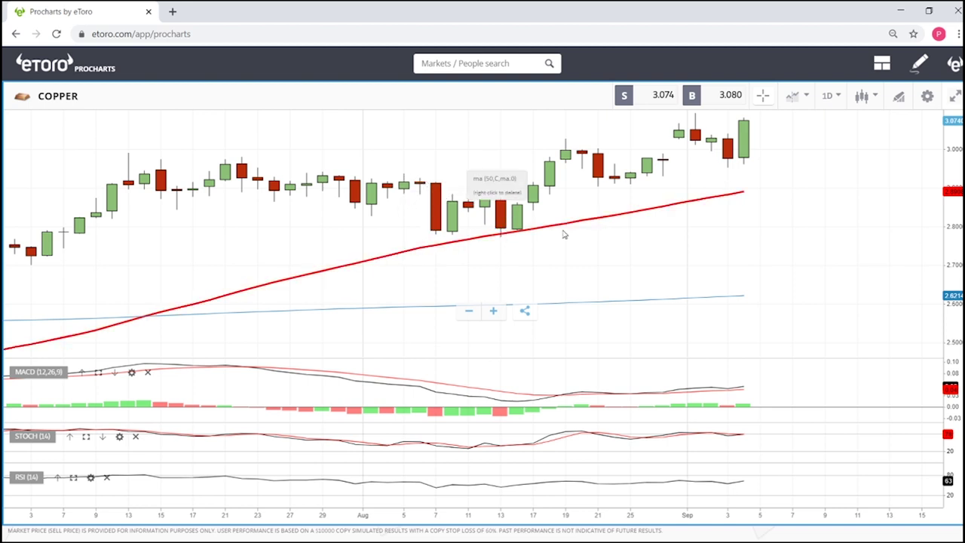
scroll(812, 183, "down", 5)
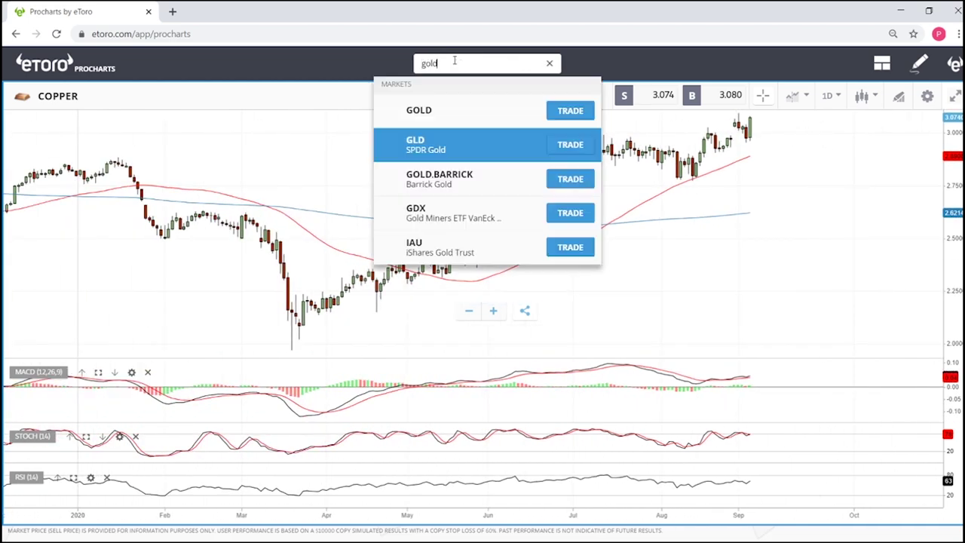
Open the GOLD chart and examine its July–September 2020 candles against the moving averages and MACD.
key("Up")
key("Return")
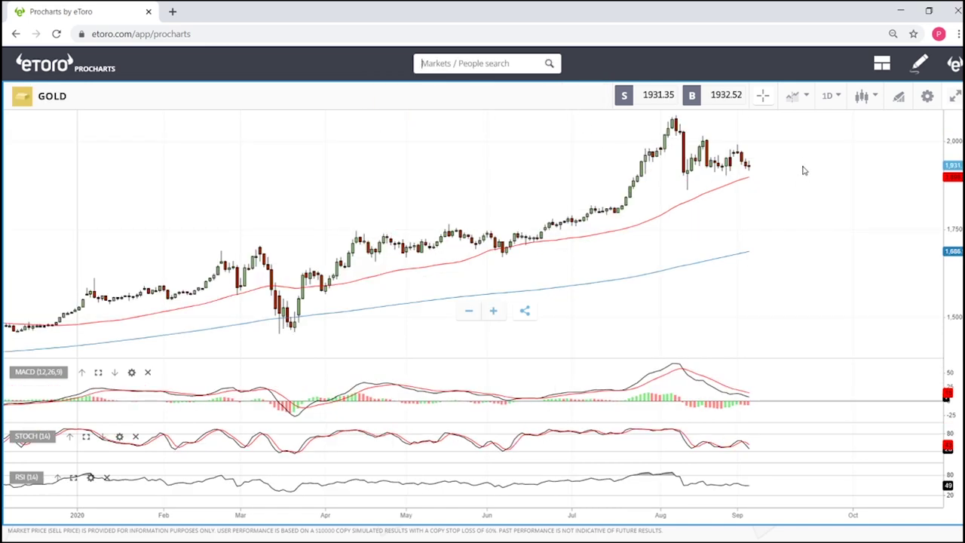
left_click_drag(821, 158, 783, 158)
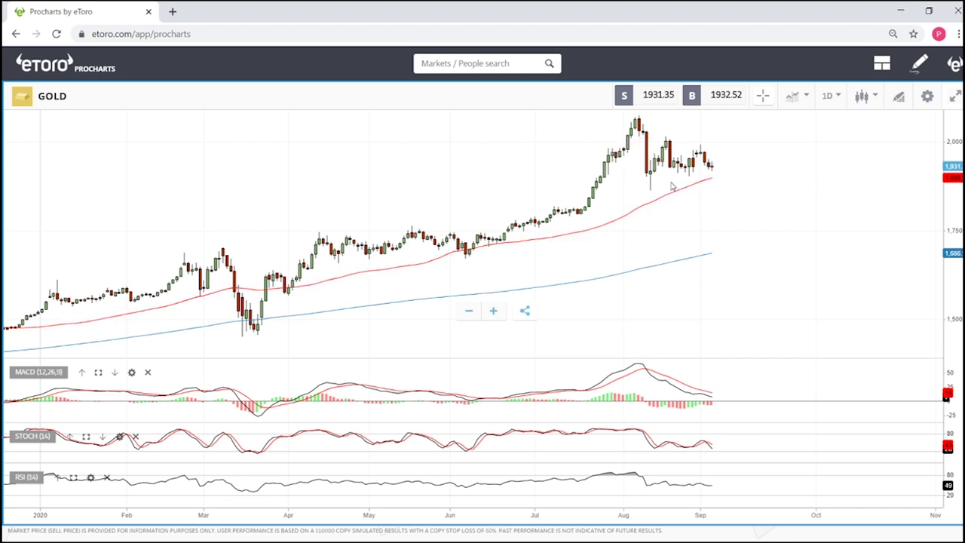
scroll(711, 157, "up", 5)
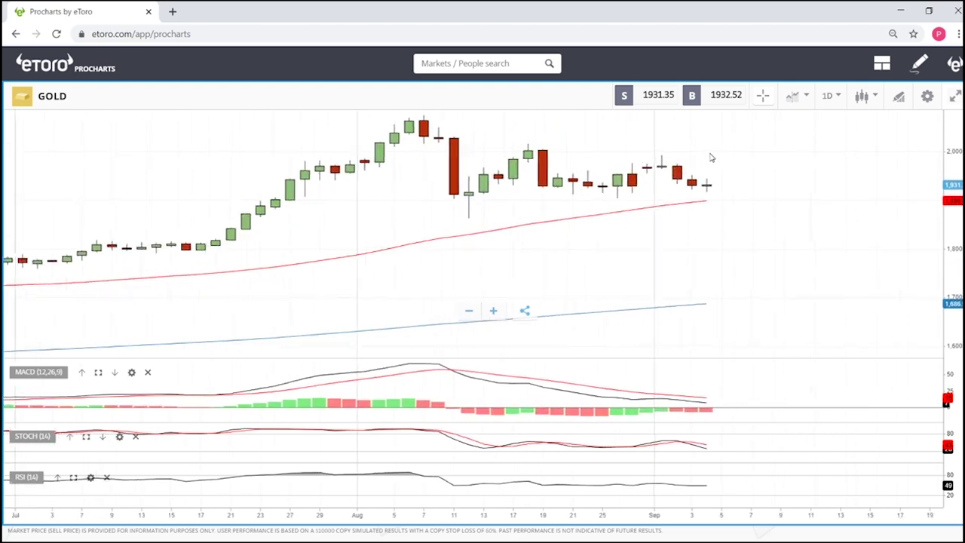
scroll(711, 157, "up", 1)
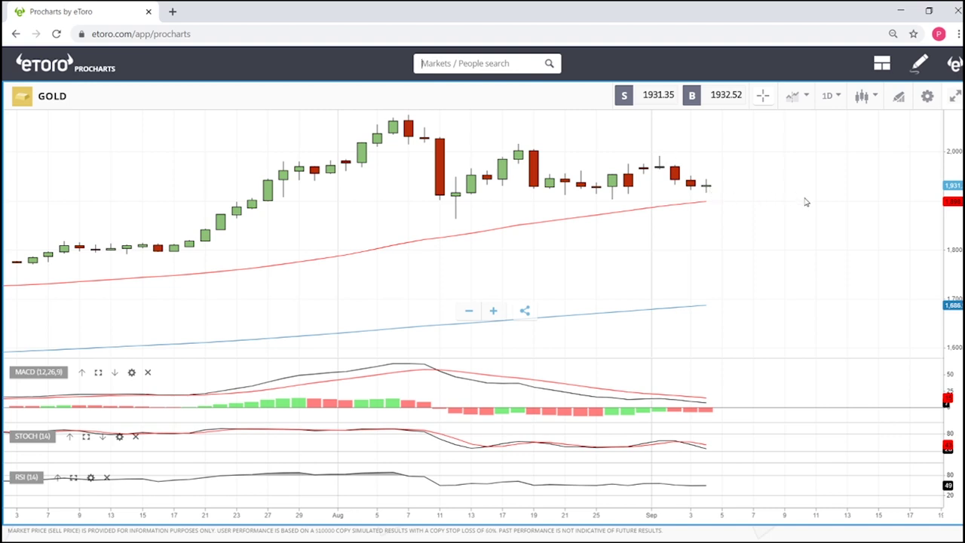
Turn on the crosshair and check GOLD's latest price levels against the 50-day moving average and the 2020 uptrend.
left_click(762, 100)
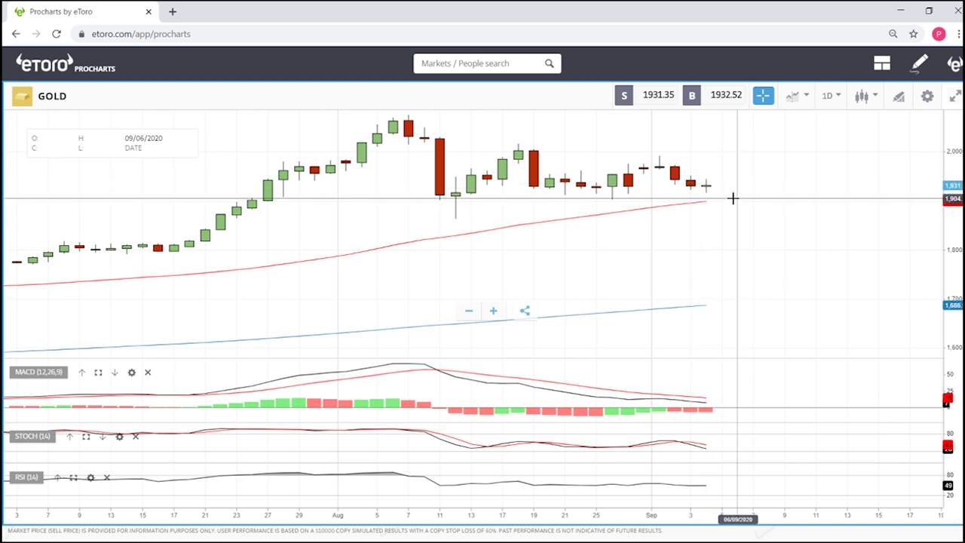
scroll(739, 198, "down", 4)
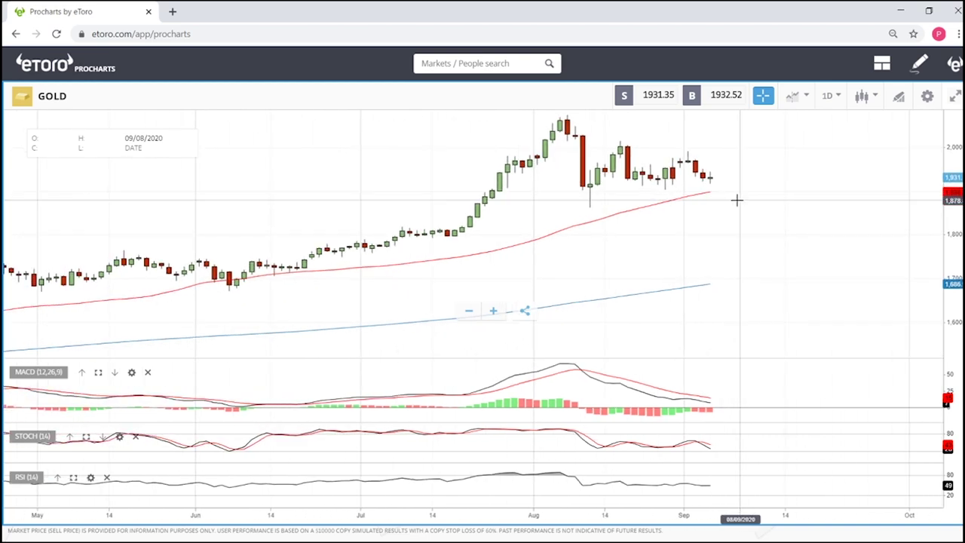
scroll(737, 200, "down", 2)
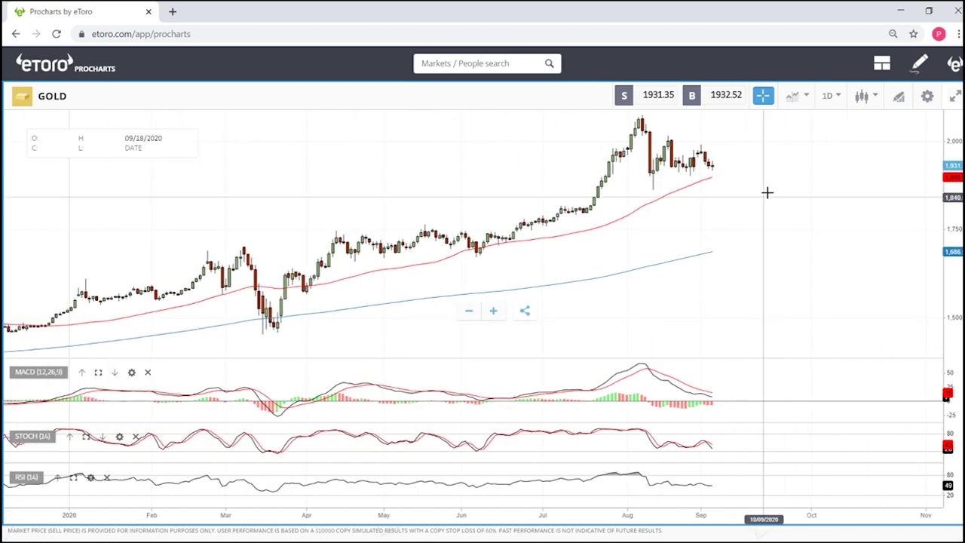
Draw a descending trend line on the GOLD chart from the early-August 2020 peak along the early-September high.
left_click(899, 98)
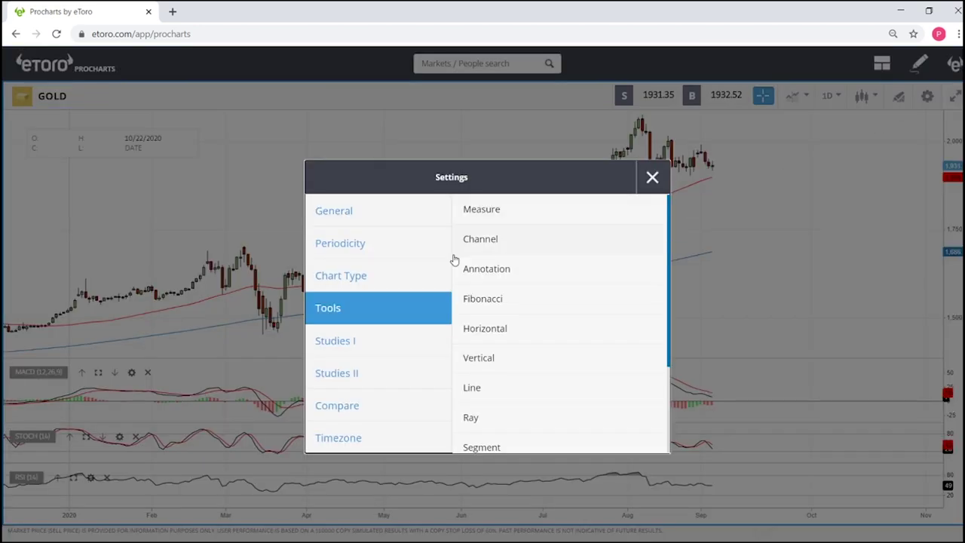
left_click(485, 392)
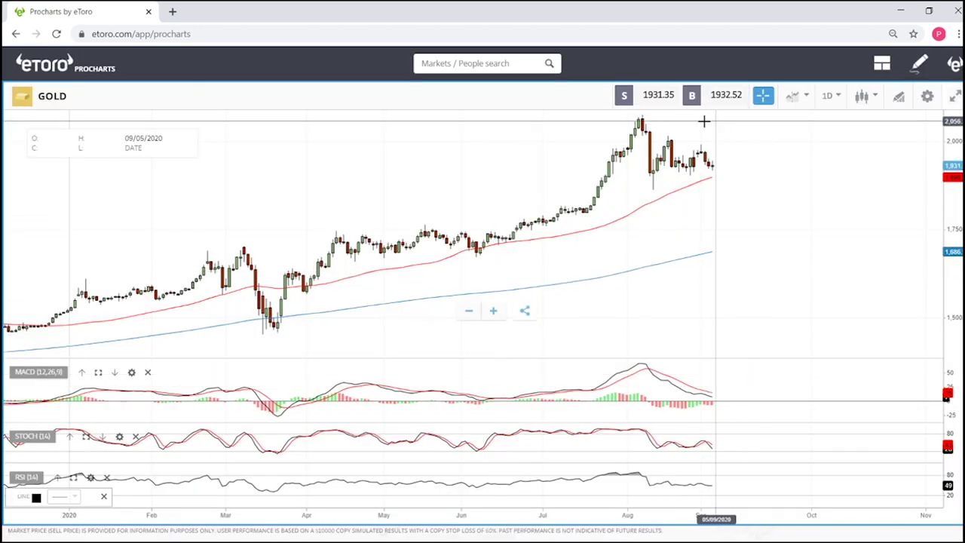
left_click(641, 113)
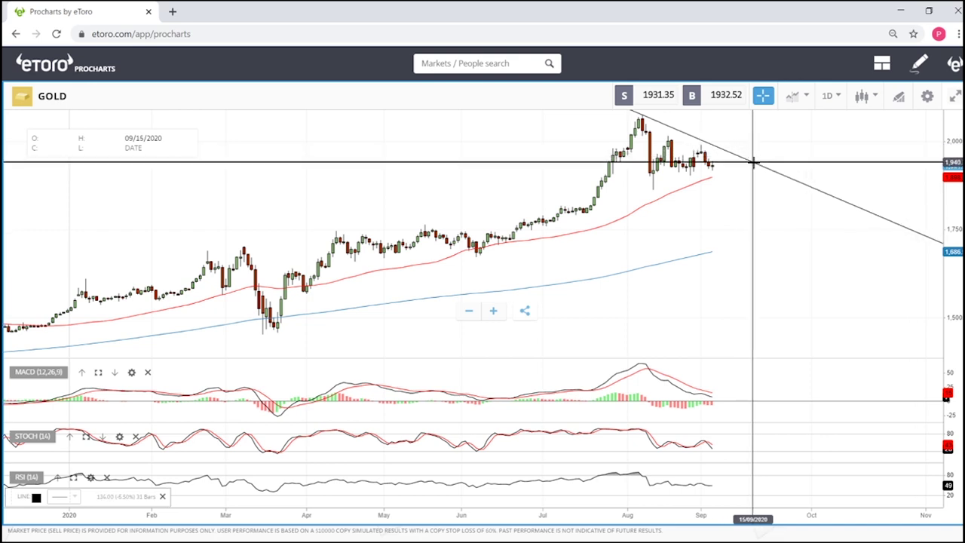
left_click(750, 169)
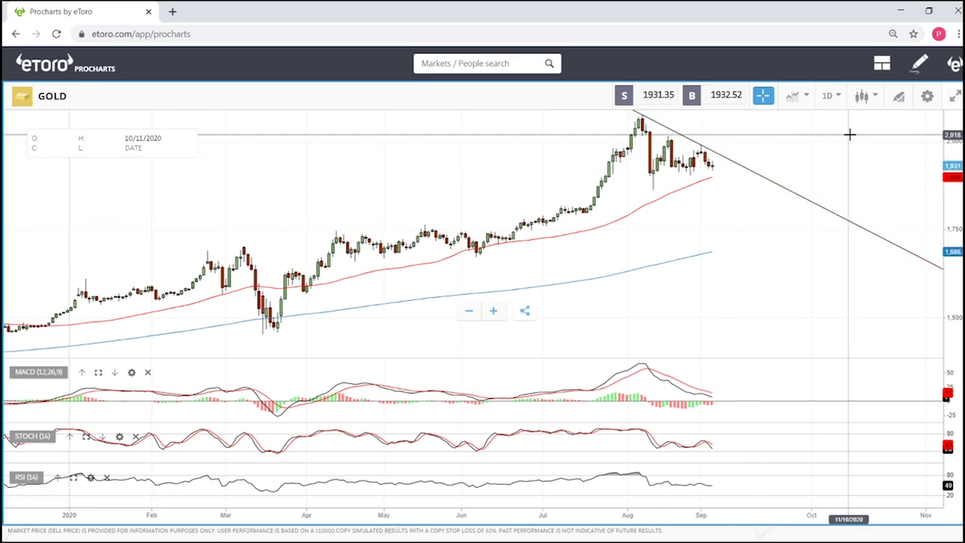
Draw a rising trend line on the GOLD chart from the mid-August 2020 low, running beneath the late-August and early-September lows.
left_click(899, 98)
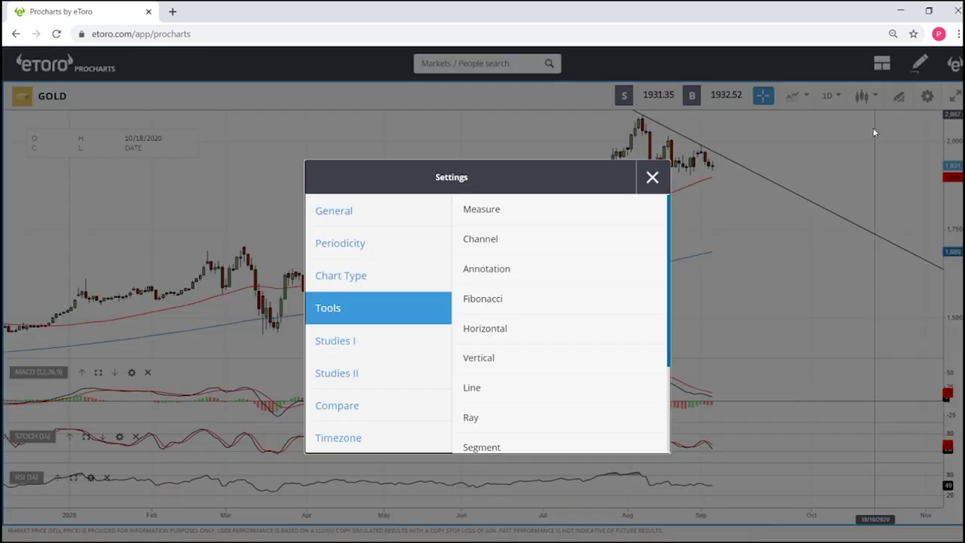
left_click(489, 391)
left_click(662, 184)
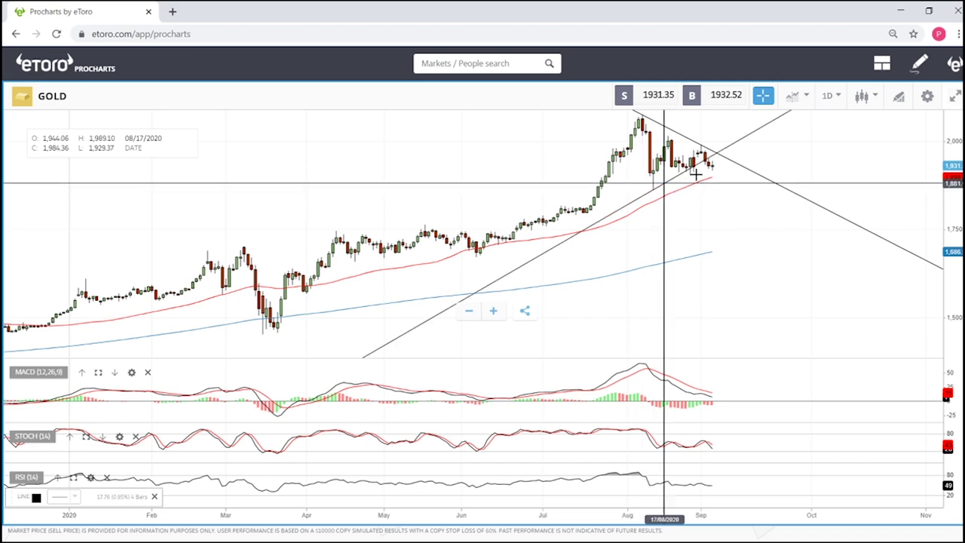
left_click(749, 169)
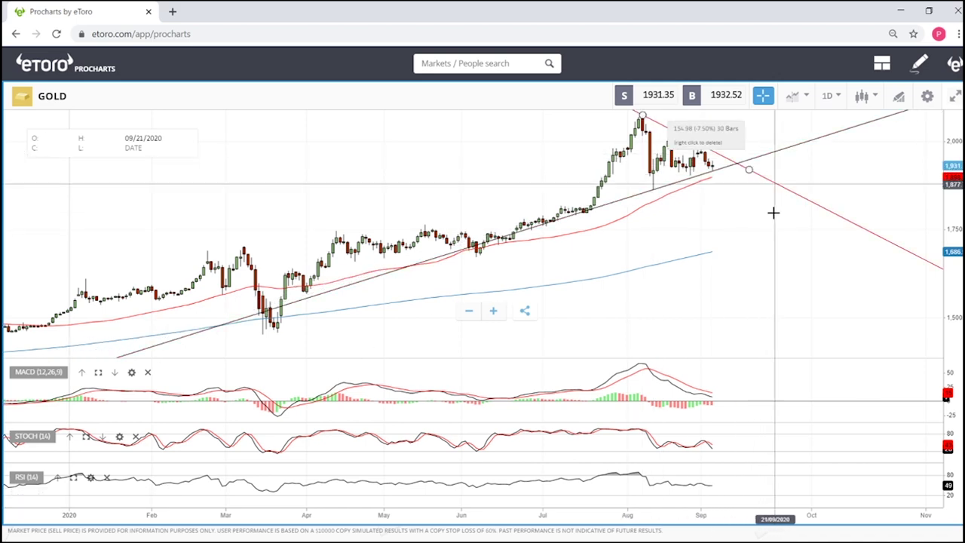
Examine GOLD's latest candles between the two converging trend lines and their distance from the 50-day moving average.
scroll(773, 213, "up", 5)
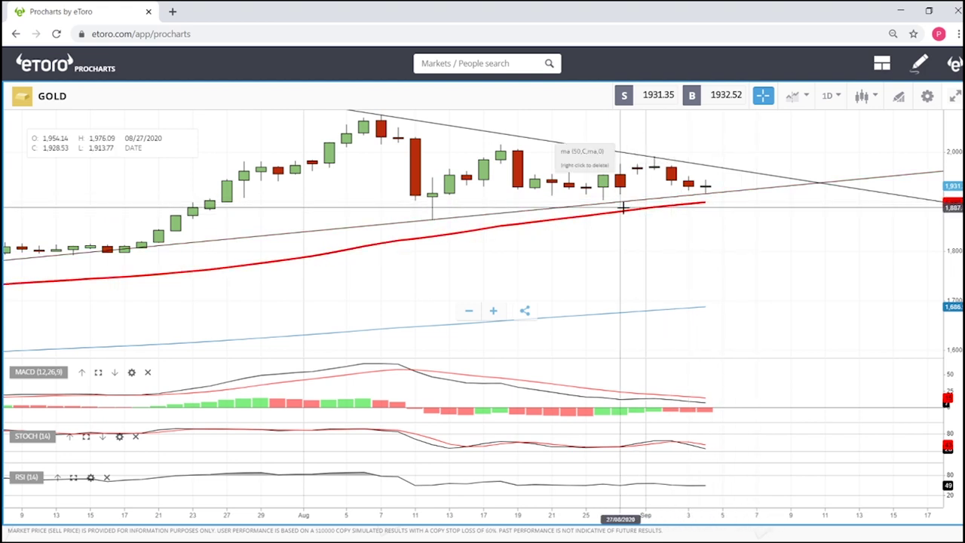
left_click(743, 193)
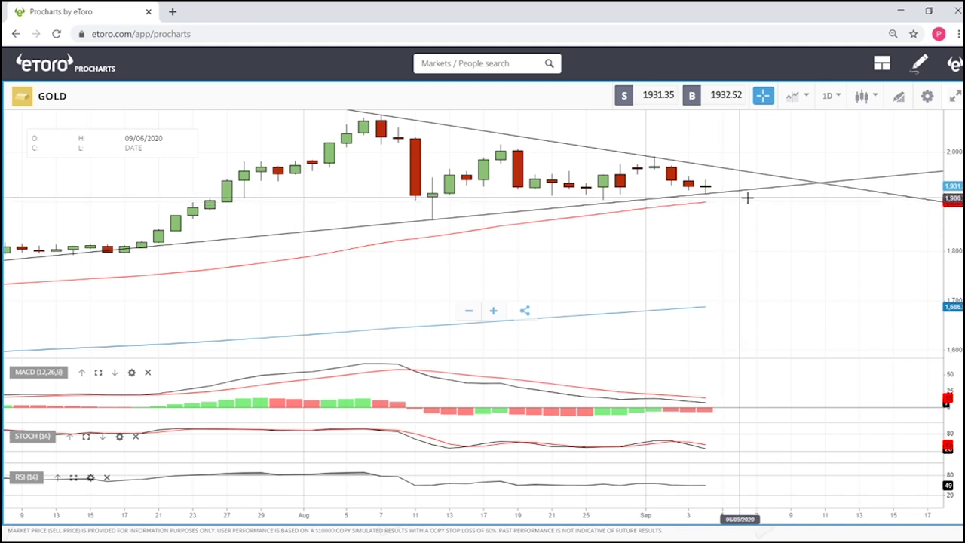
left_click(702, 204)
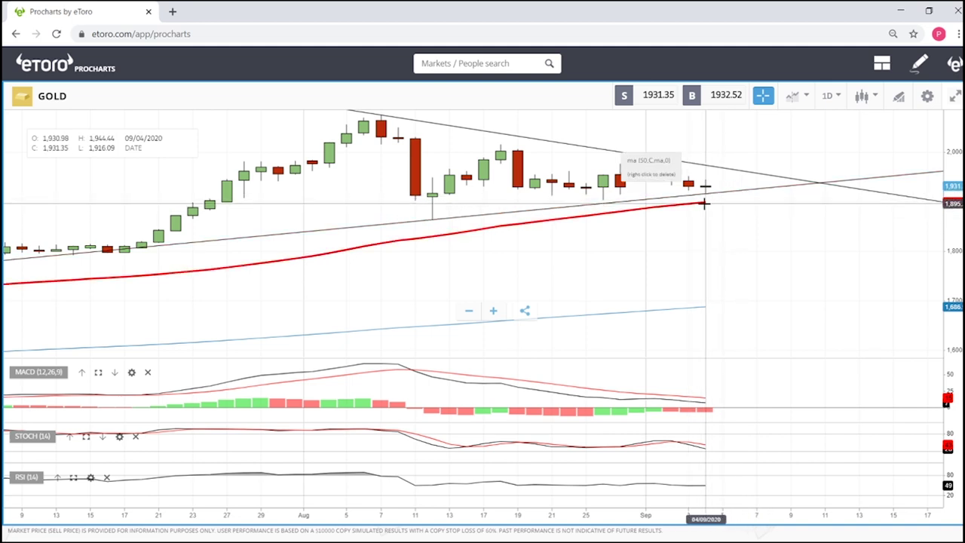
scroll(702, 204, "down", 3)
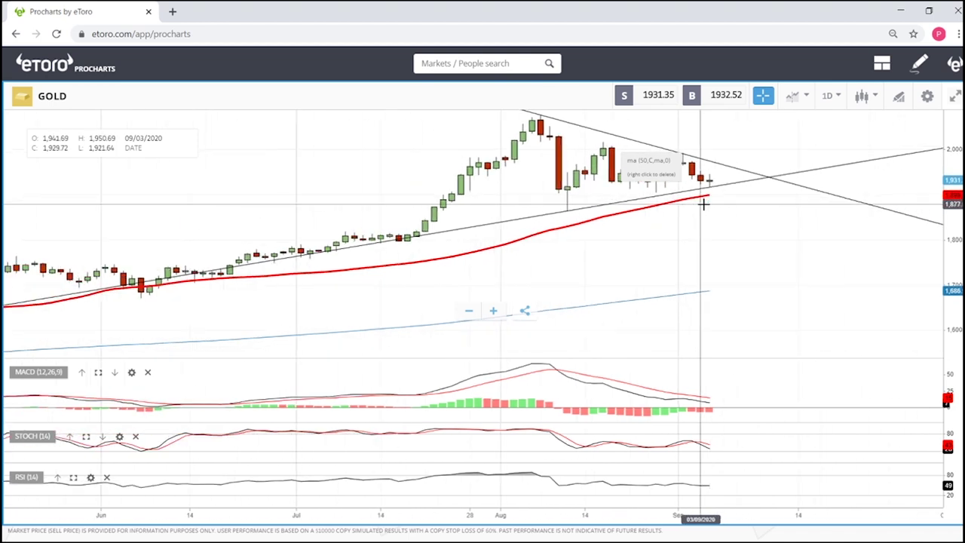
left_click(523, 218)
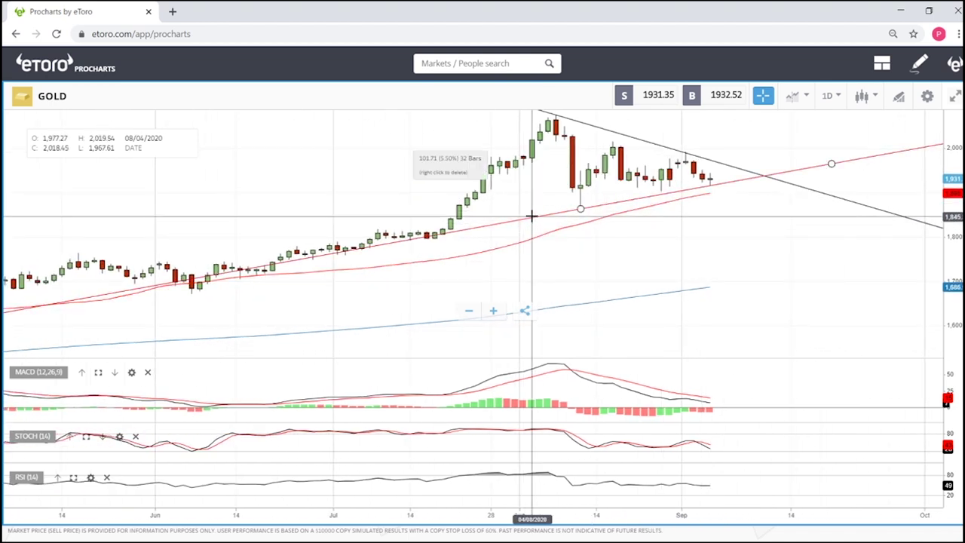
left_click(669, 195)
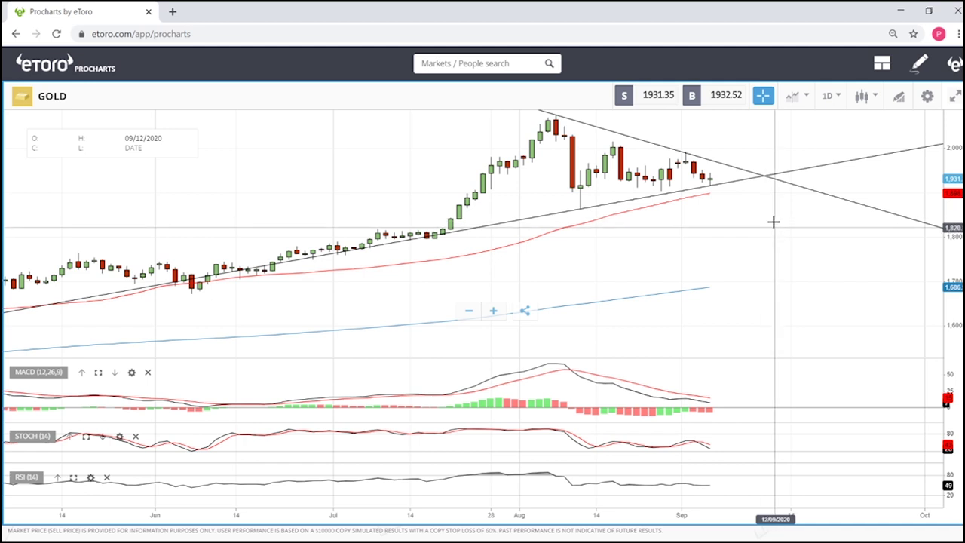
Examine GOLD's converging trend lines, moving averages and MACD over both the recent months and the longer-term daily history.
left_click(712, 185)
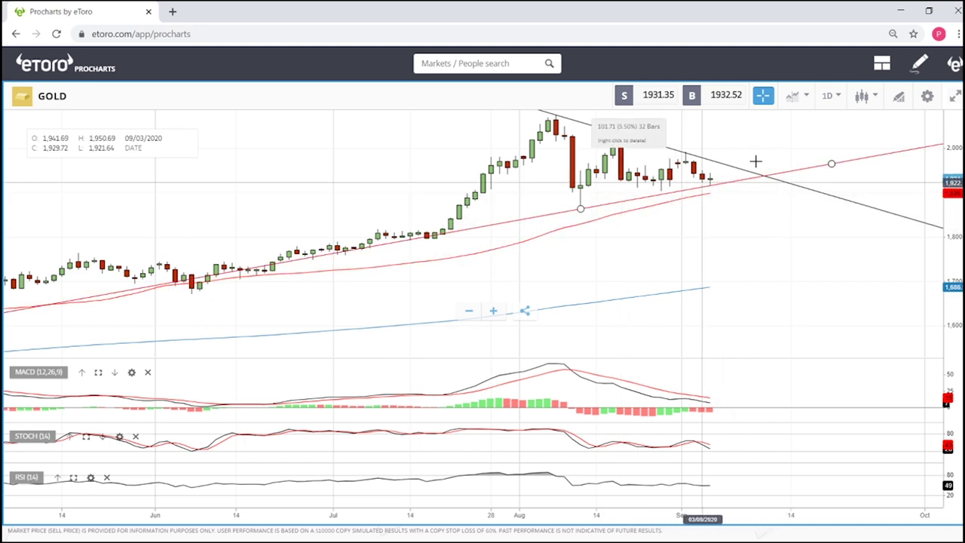
left_click(791, 136)
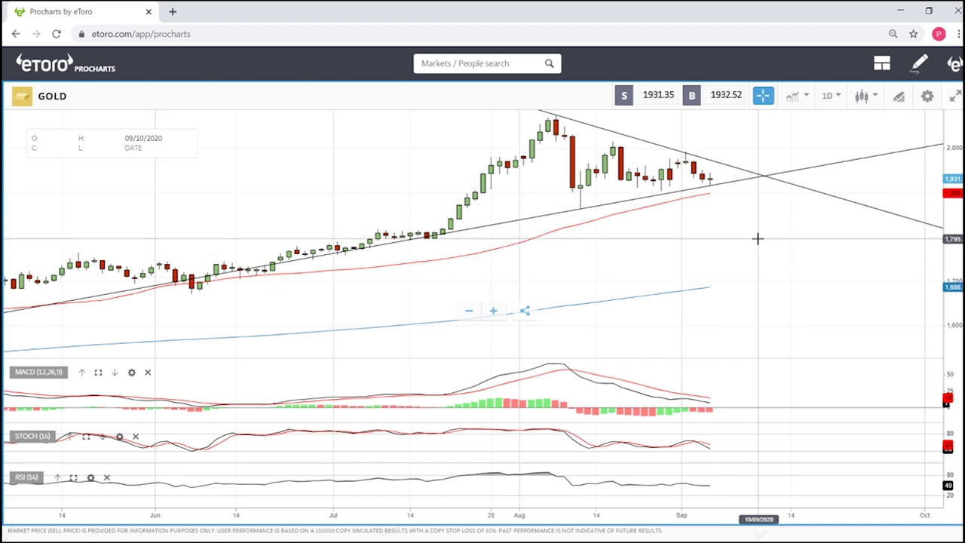
scroll(760, 224, "down", 3)
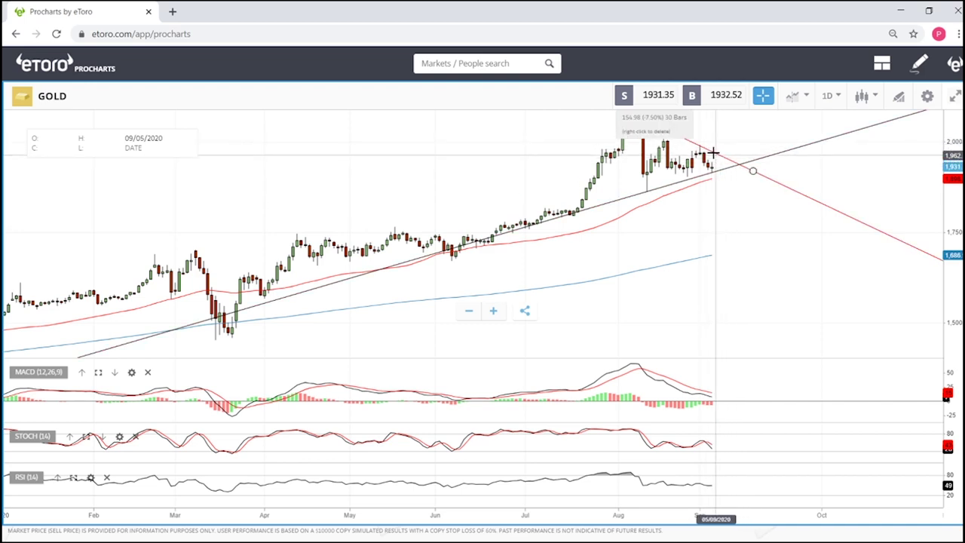
scroll(772, 241, "up", 3)
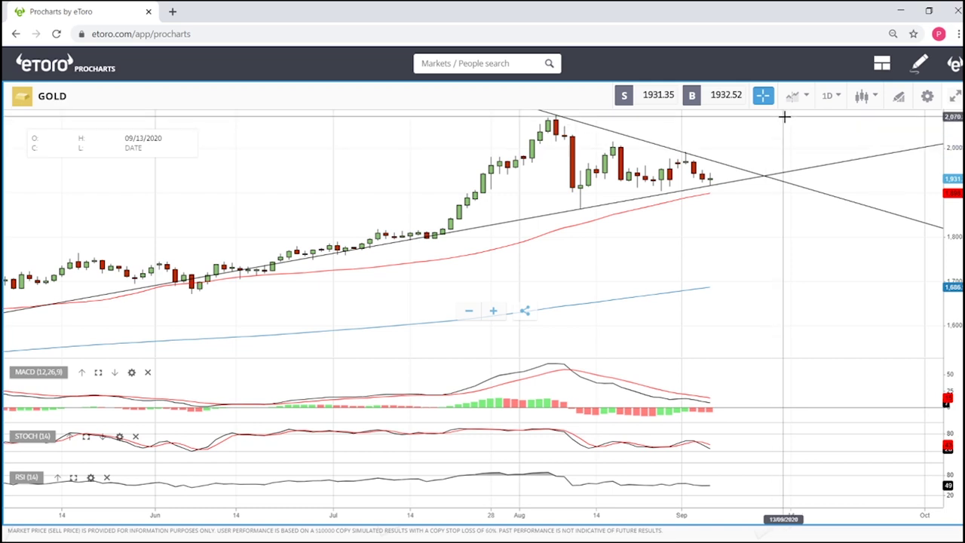
scroll(792, 206, "down", 5)
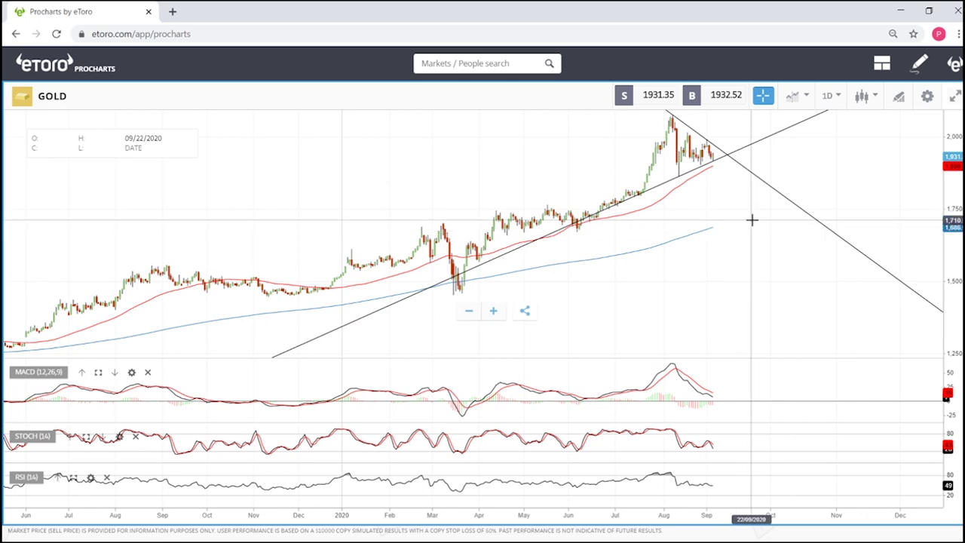
scroll(751, 219, "up", 5)
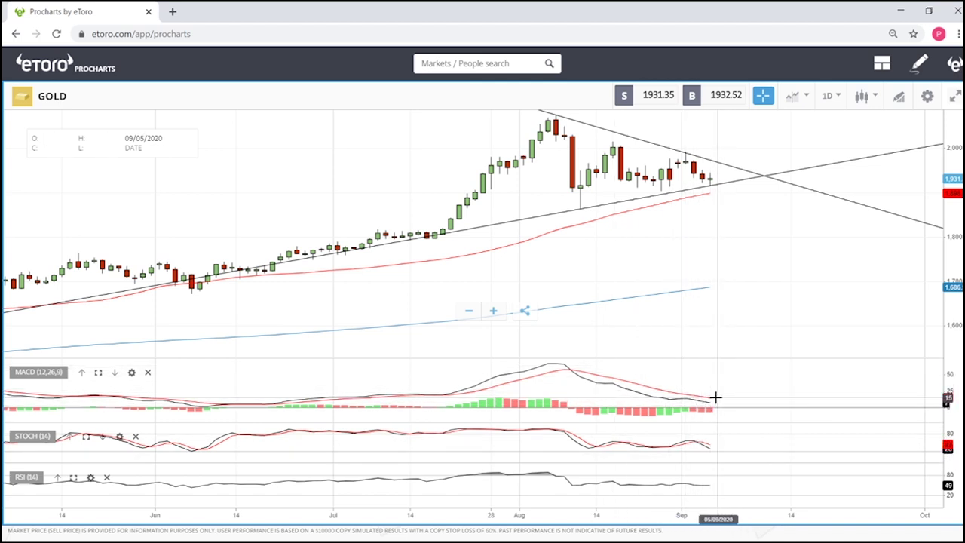
scroll(715, 398, "down", 3)
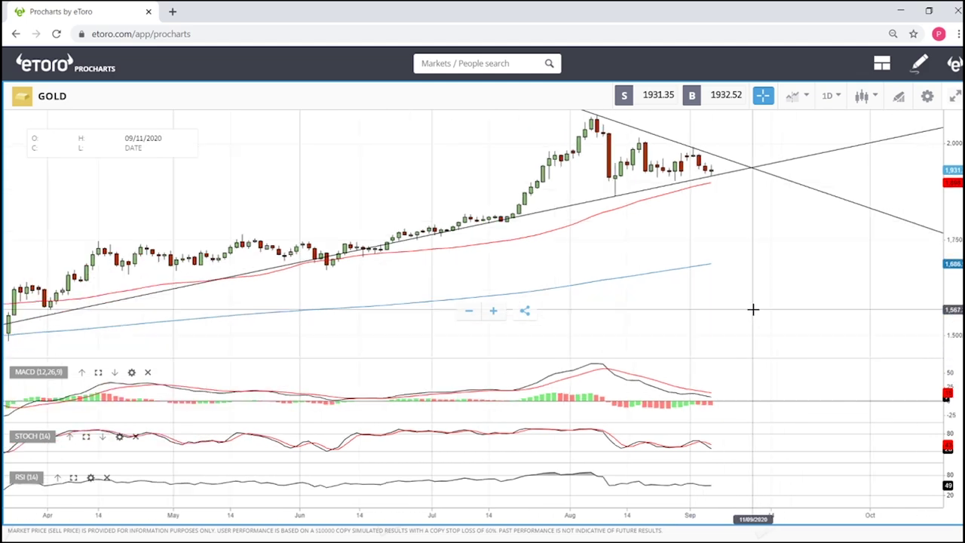
Switch to the SILVER chart and draw a descending trend line from the early-August 2020 peak along the early-September high.
scroll(753, 309, "down", 3)
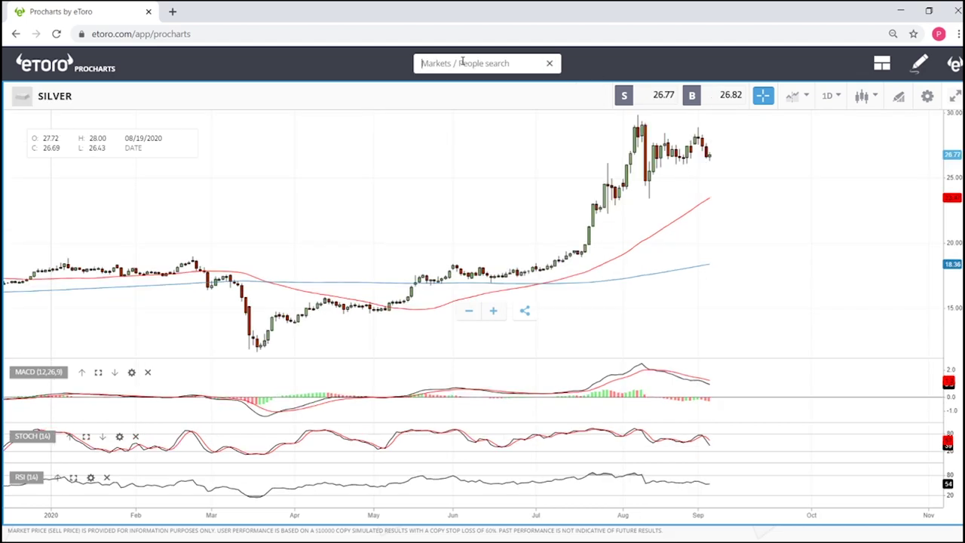
scroll(779, 157, "up", 3)
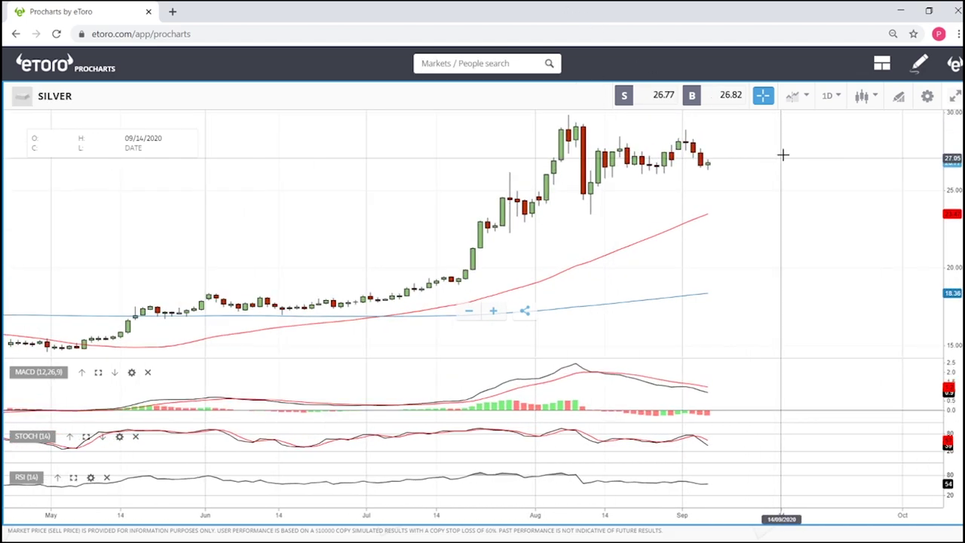
left_click(901, 98)
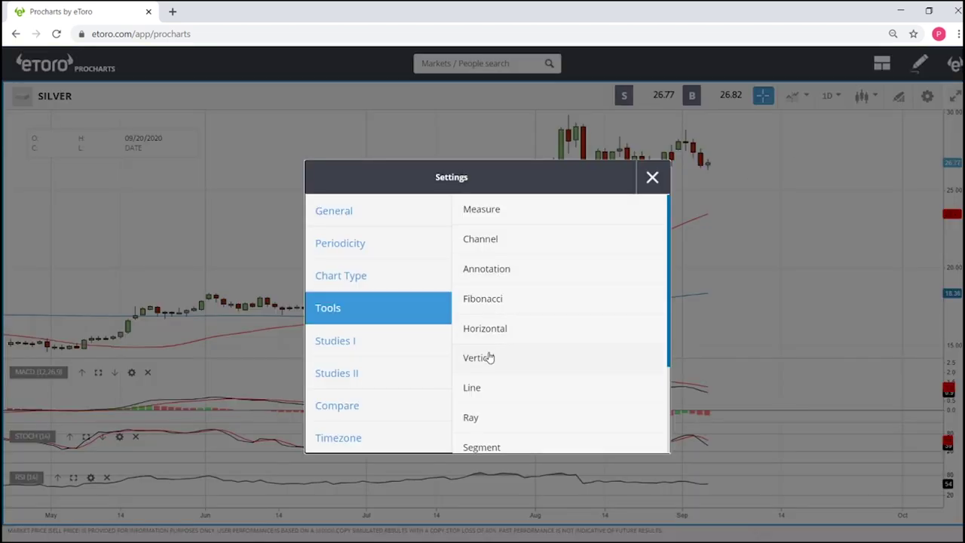
left_click(487, 388)
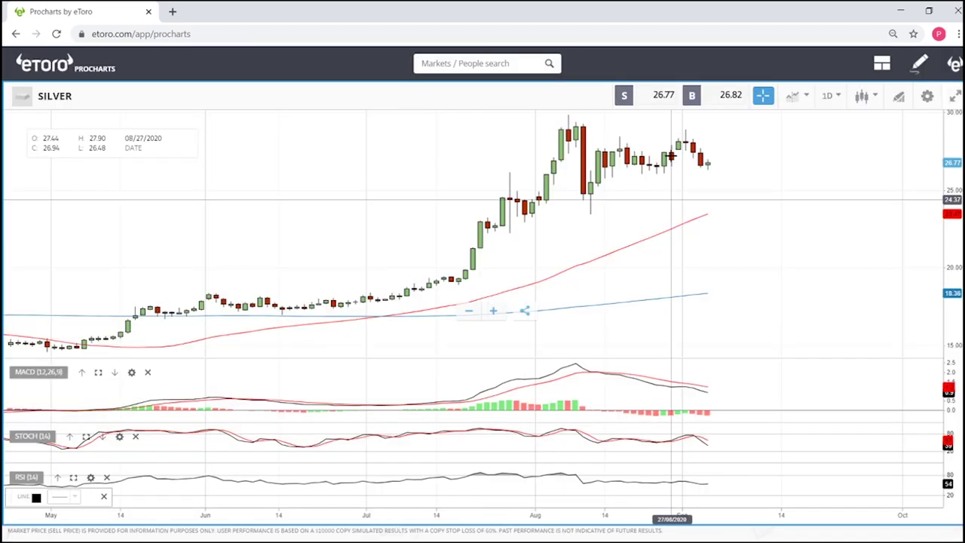
left_click(571, 114)
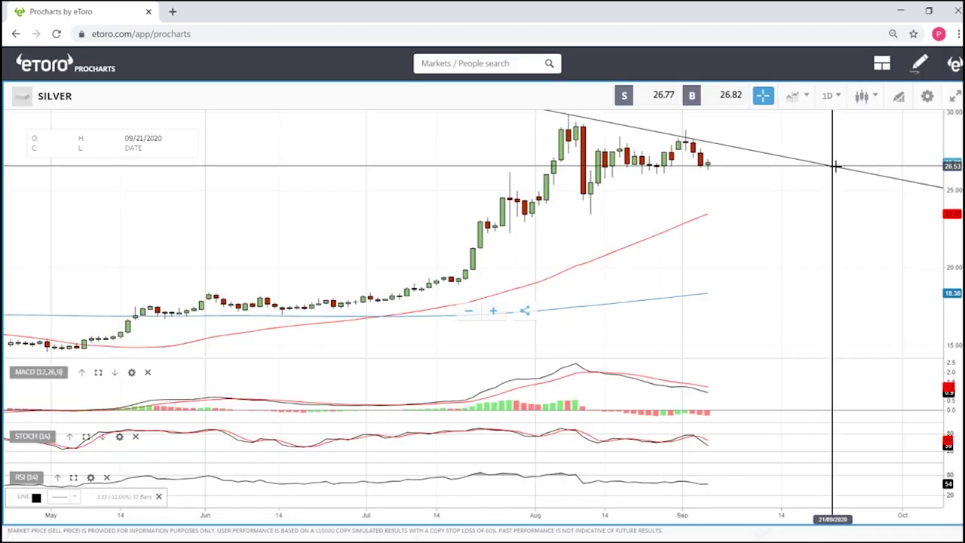
left_click(835, 166)
Draw a rising trend line on the SILVER chart from the 12 August 2020 low, running beneath the latest early-September candles.
left_click(899, 98)
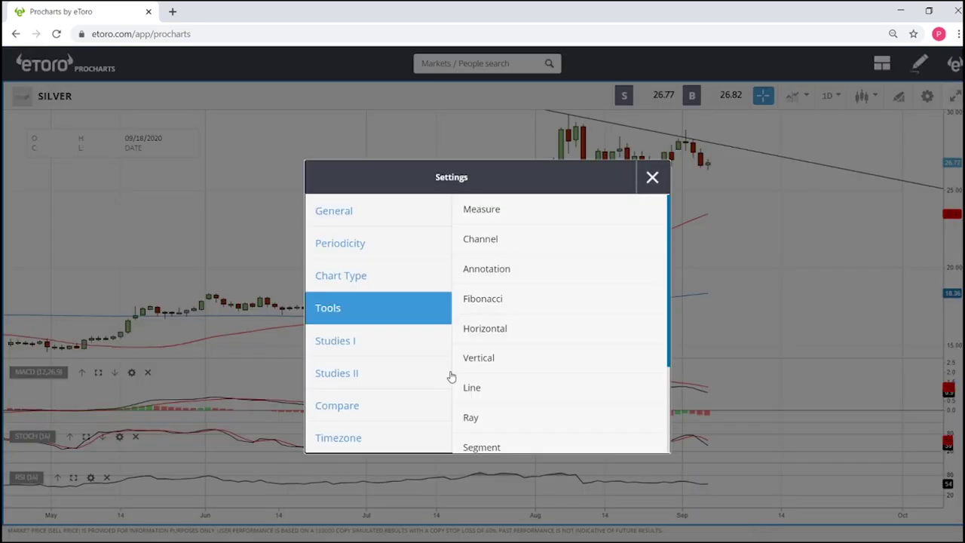
left_click(497, 380)
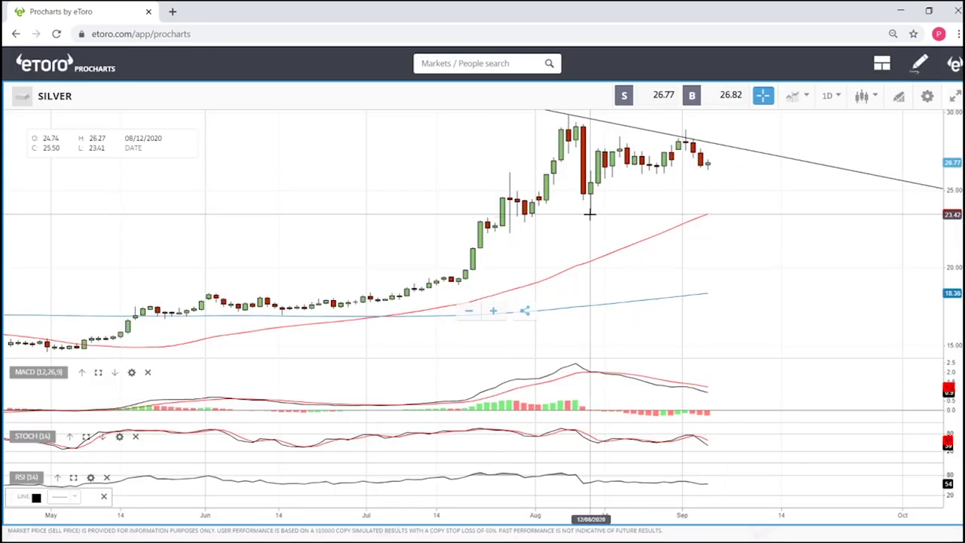
left_click_drag(590, 214, 779, 155)
left_click_drag(806, 183, 588, 202)
left_click(514, 214)
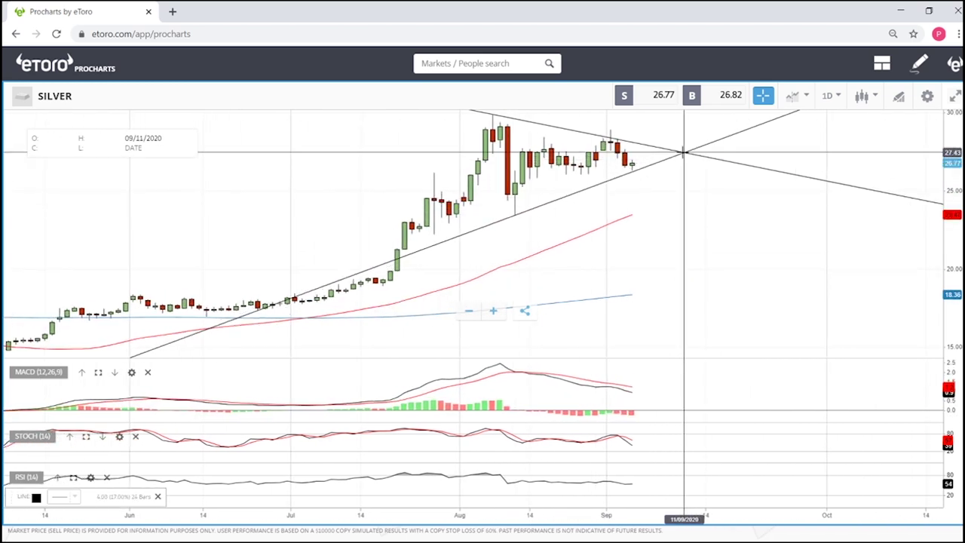
left_click(684, 153)
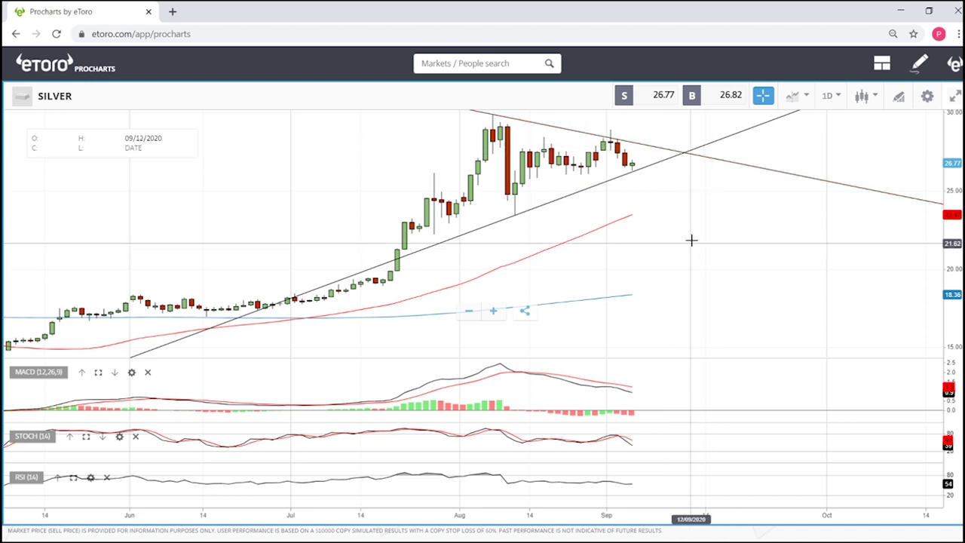
Delete both converging trend lines from the SILVER chart.
scroll(692, 240, "down", 4)
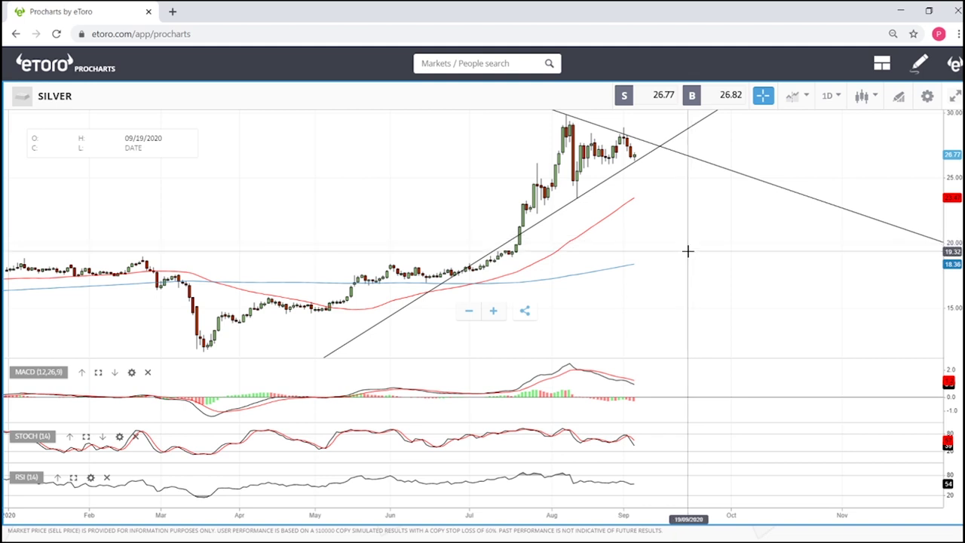
right_click(680, 133)
right_click(674, 150)
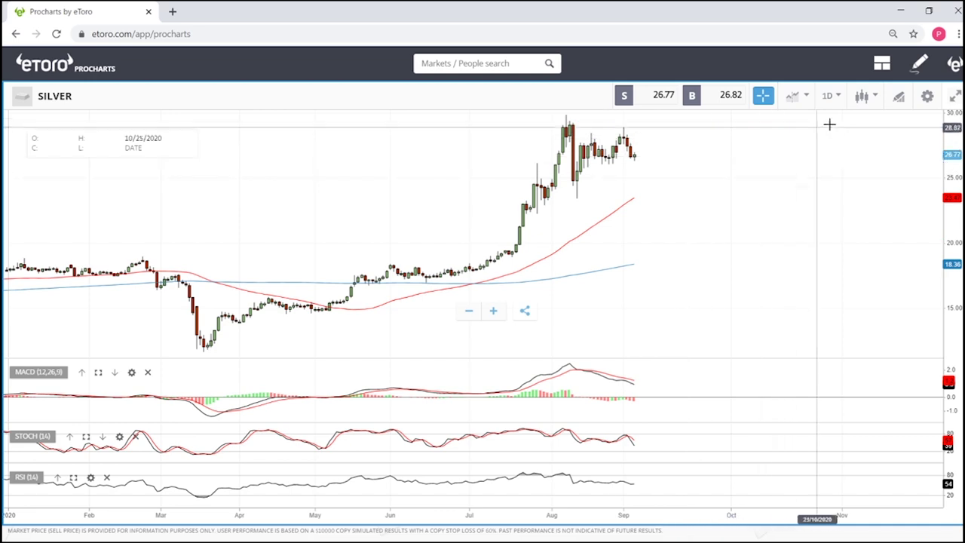
Add a Fibonacci retracement to the SILVER chart from the mid-March 2020 low to the early-August 2020 peak.
left_click(900, 98)
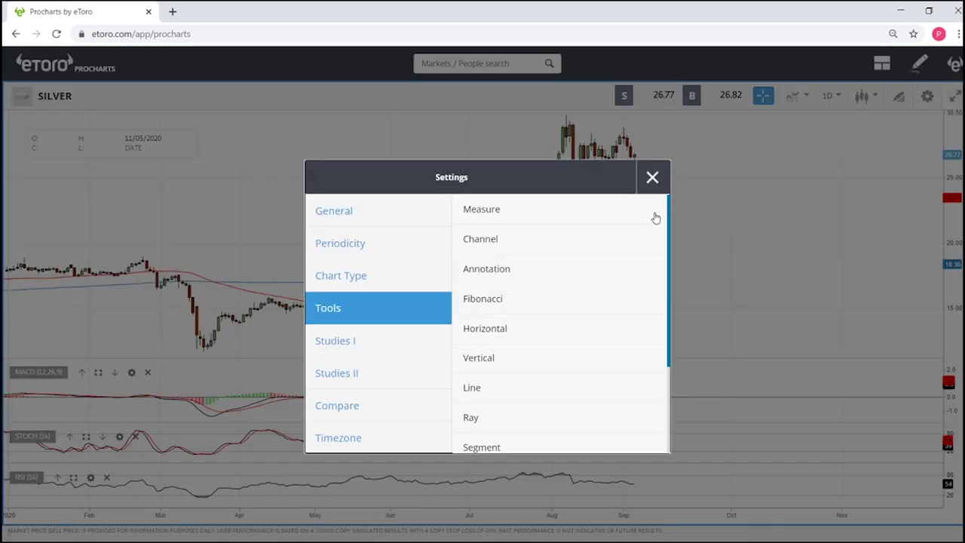
left_click(499, 298)
left_click(202, 349)
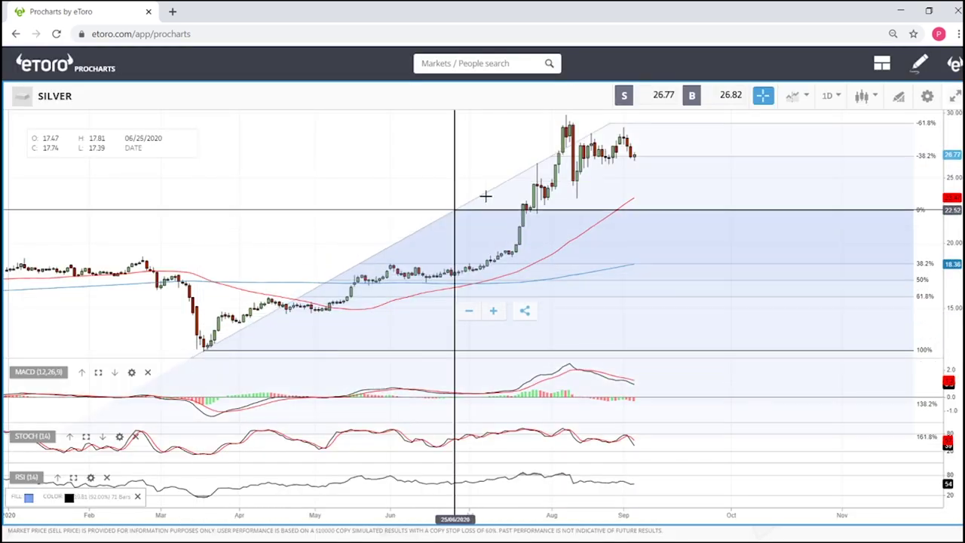
left_click(567, 117)
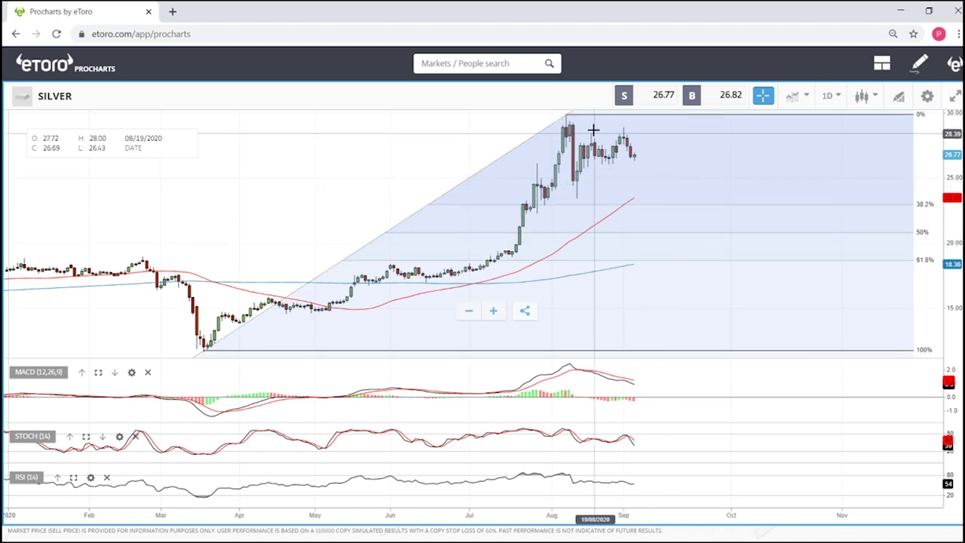
Remove the Fibonacci retracement from SILVER and open the COCOA chart.
key("Delete")
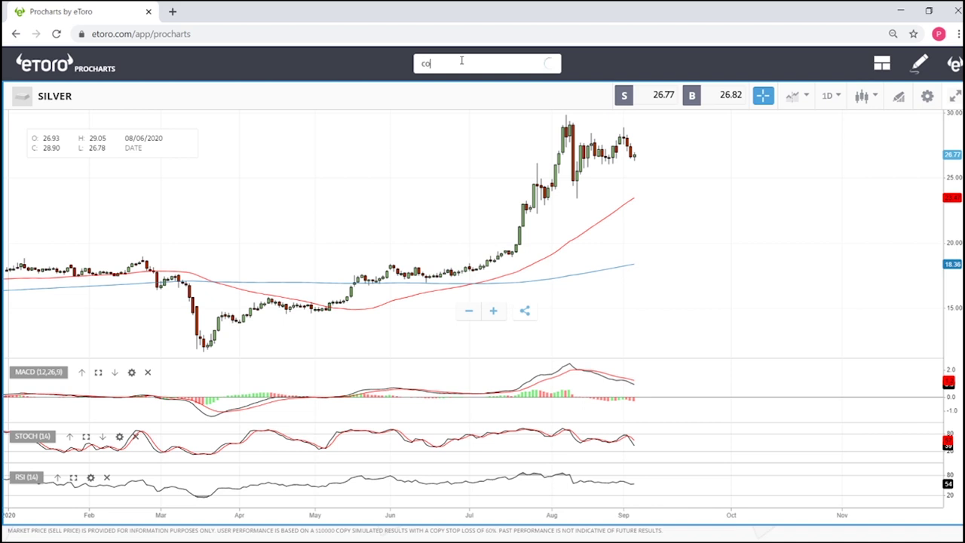
type("a")
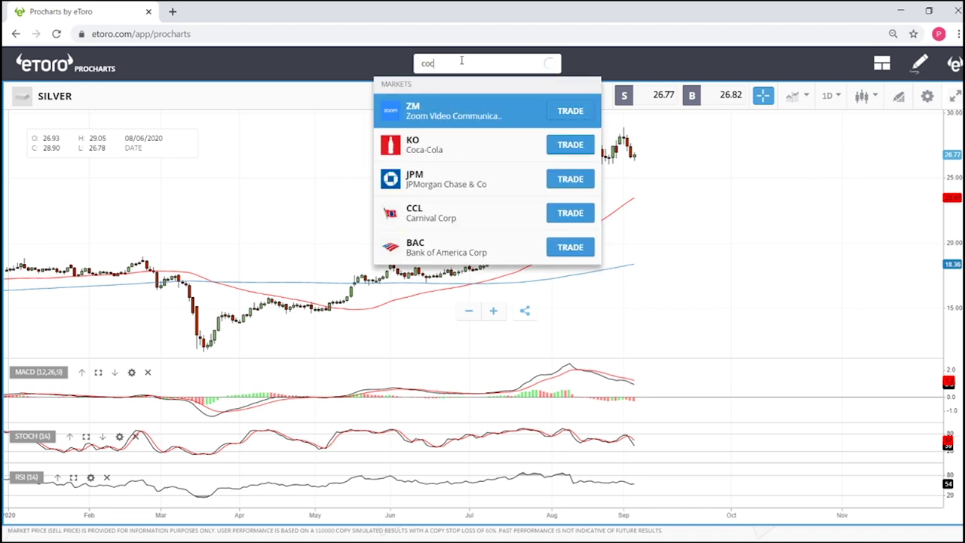
key("Down")
key("Return")
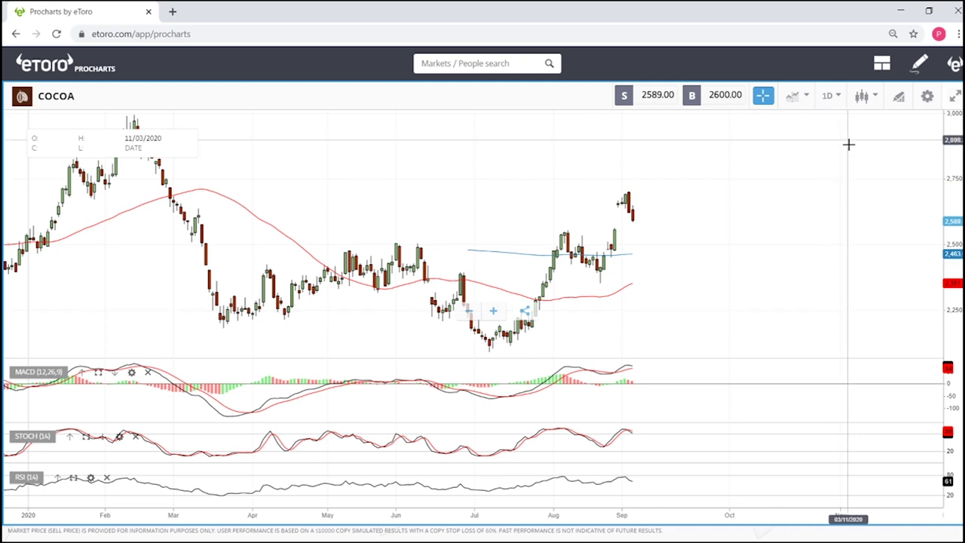
Add a Fibonacci retracement to the COCOA chart from the early-July 2020 low to the early-September high and review its levels.
left_click(897, 99)
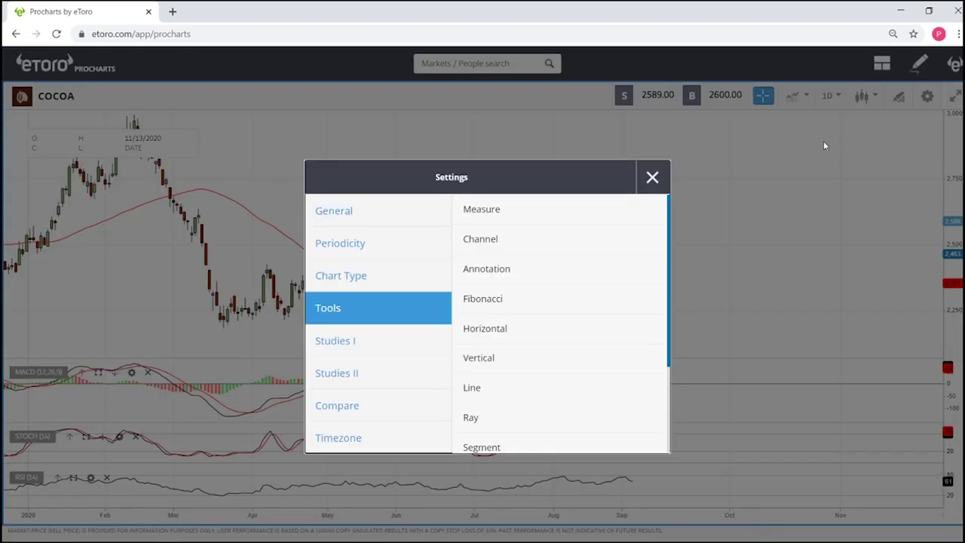
left_click(478, 326)
left_click(490, 349)
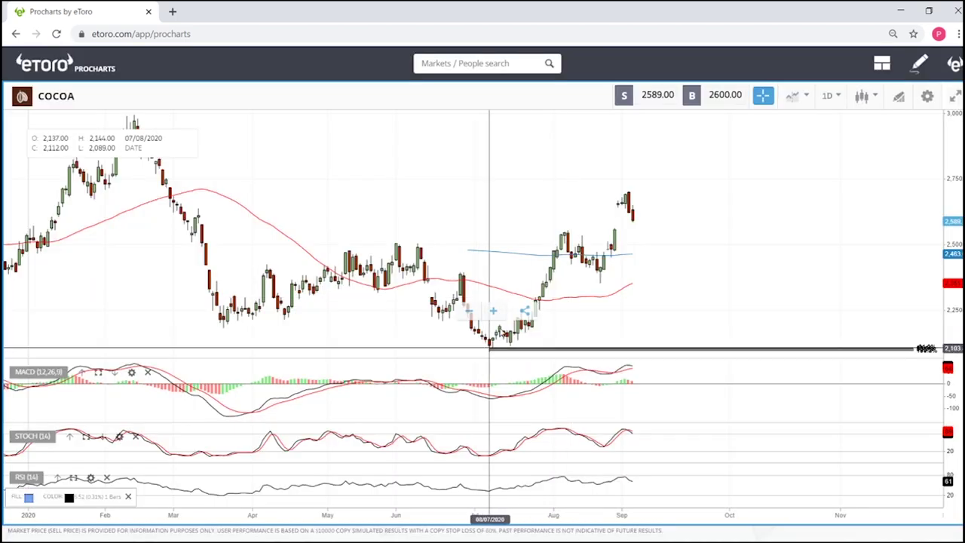
left_click(630, 190)
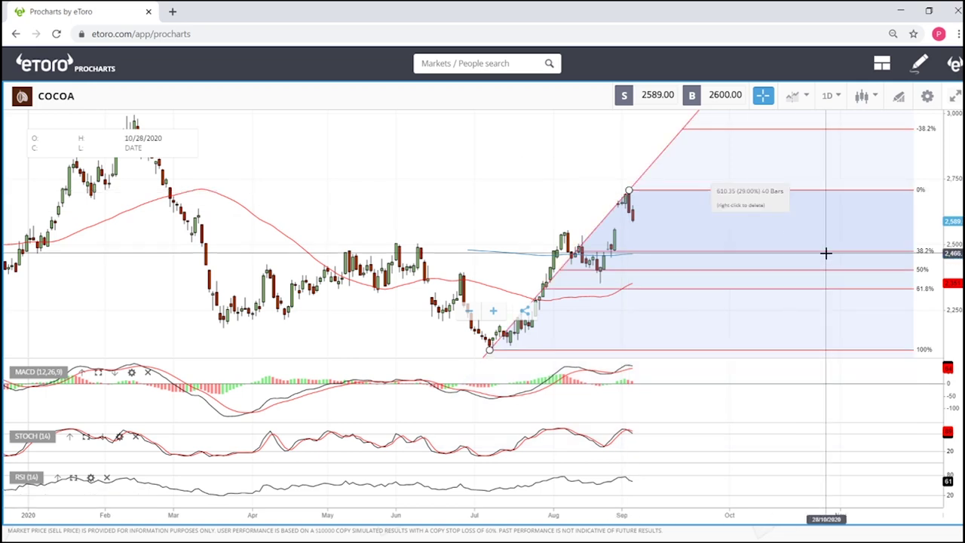
scroll(653, 257, "up", 3)
scroll(653, 257, "up", 1)
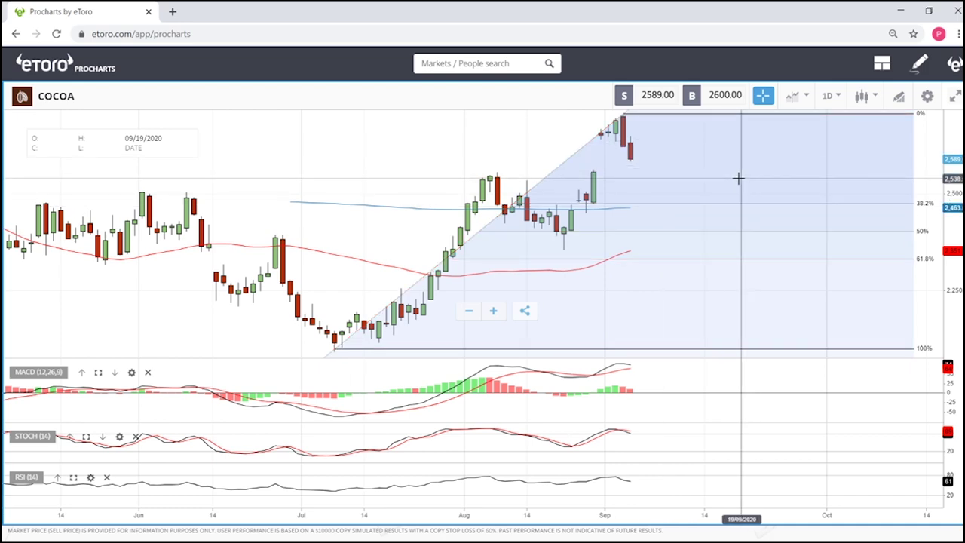
scroll(739, 178, "down", 3)
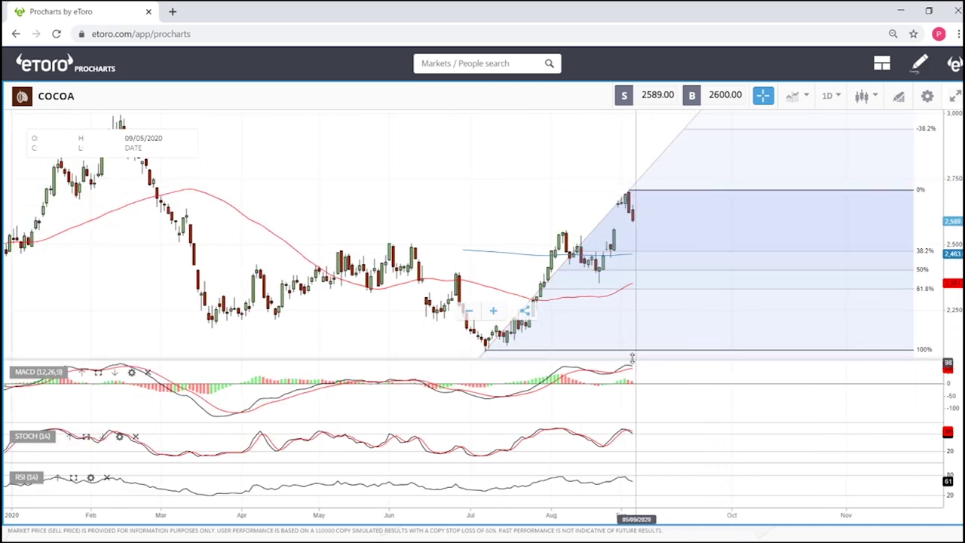